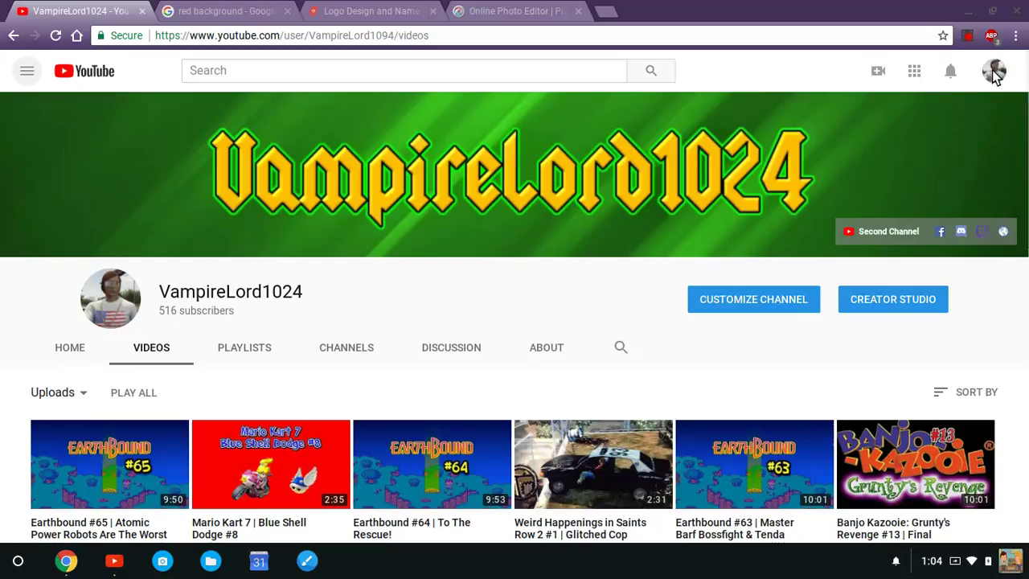
Step: Open the channel art dialog, look at the gallery pictures and return to the photo upload page with the recommended size
mouse_move(973, 116)
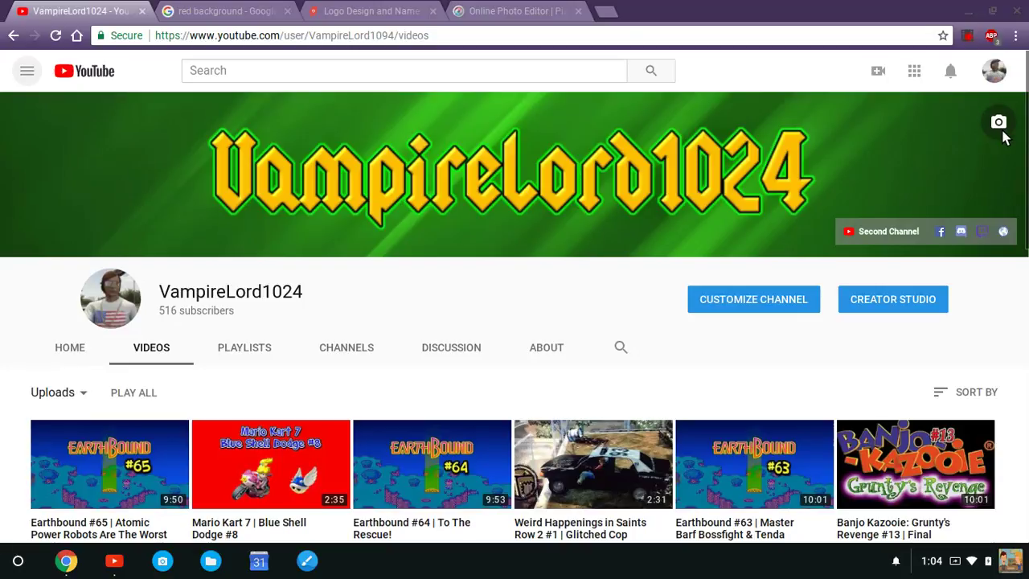
click(999, 122)
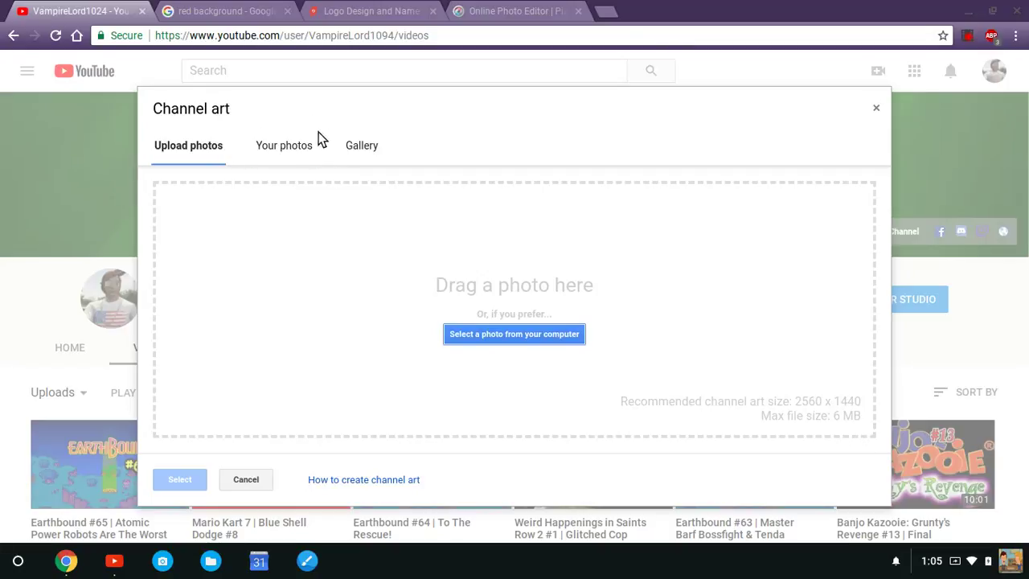
click(368, 150)
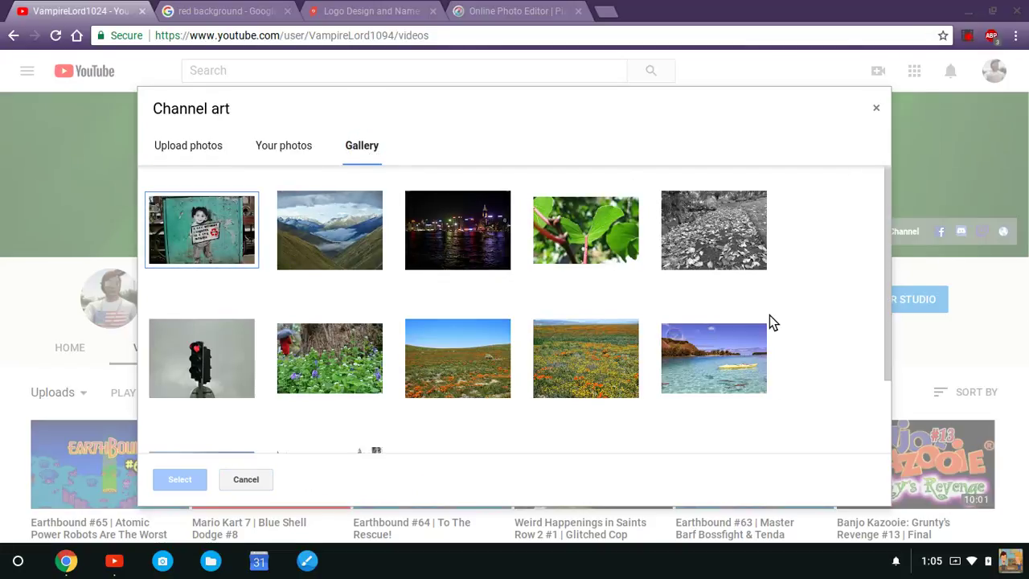
click(197, 159)
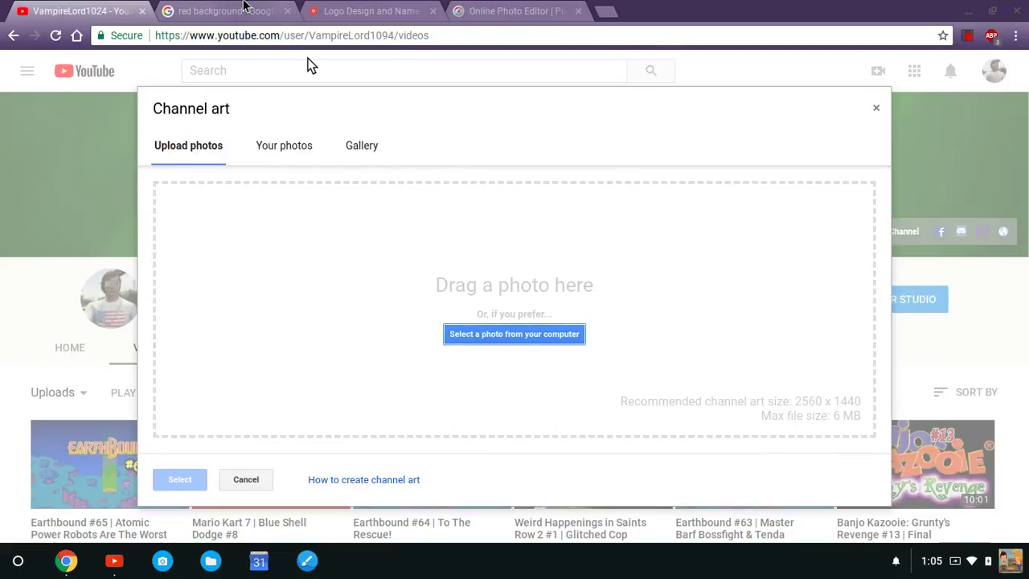
Step: Look through the red background image search results for a banner background and close that page
click(243, 6)
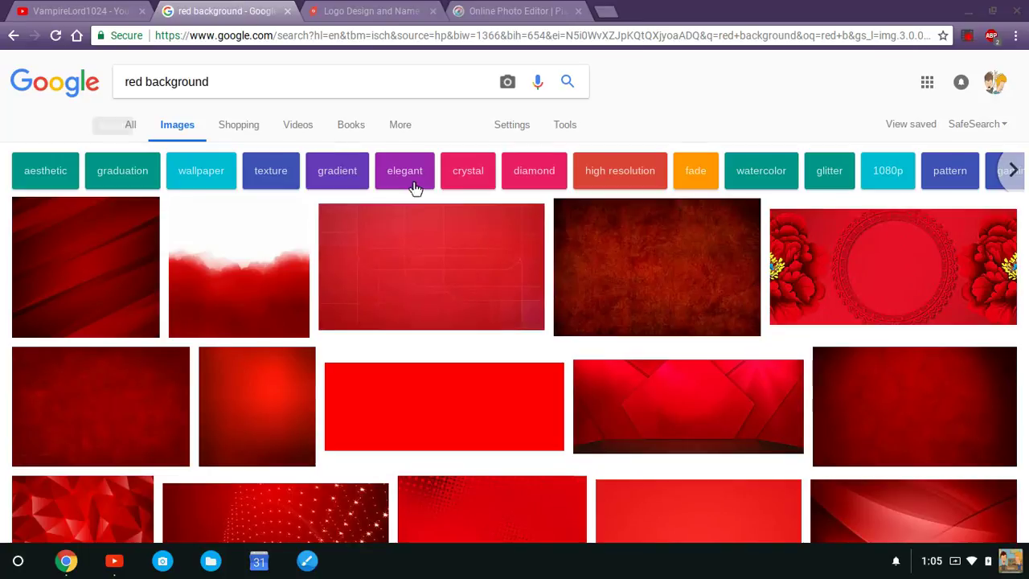
scroll(571, 278, down, 2)
scroll(712, 307, down, 5)
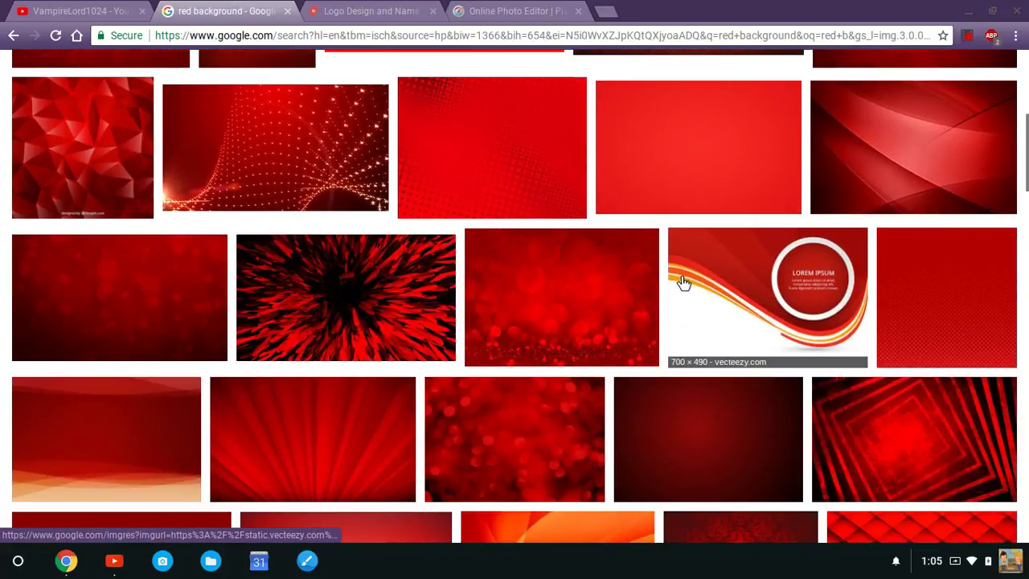
scroll(678, 276, down, 4)
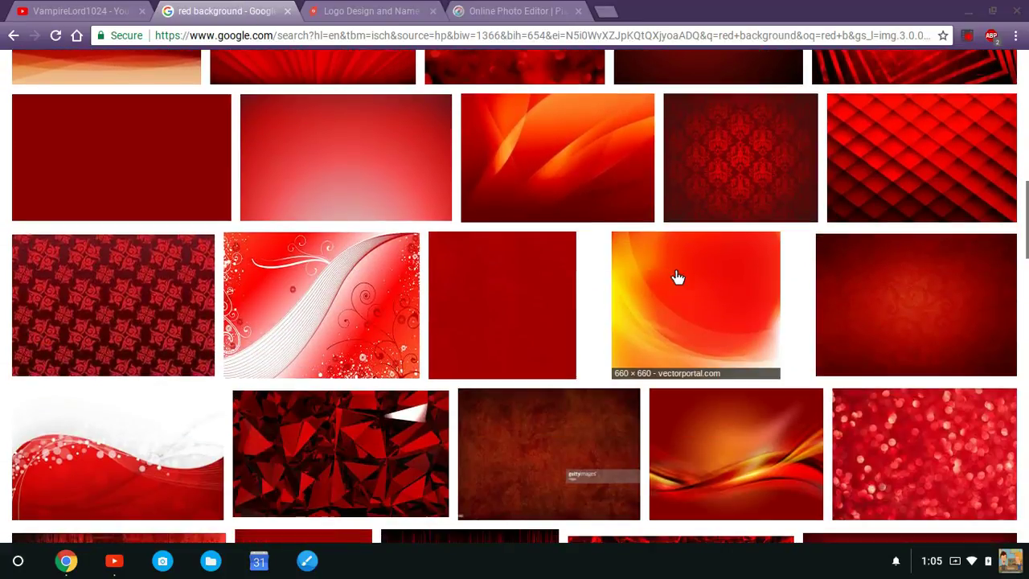
scroll(675, 277, down, 10)
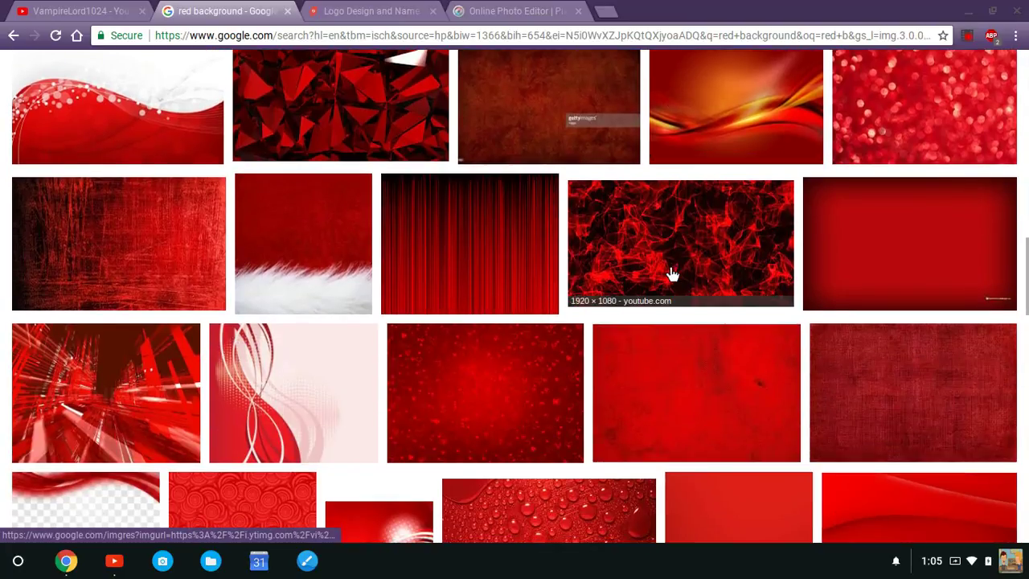
scroll(672, 274, up, 1)
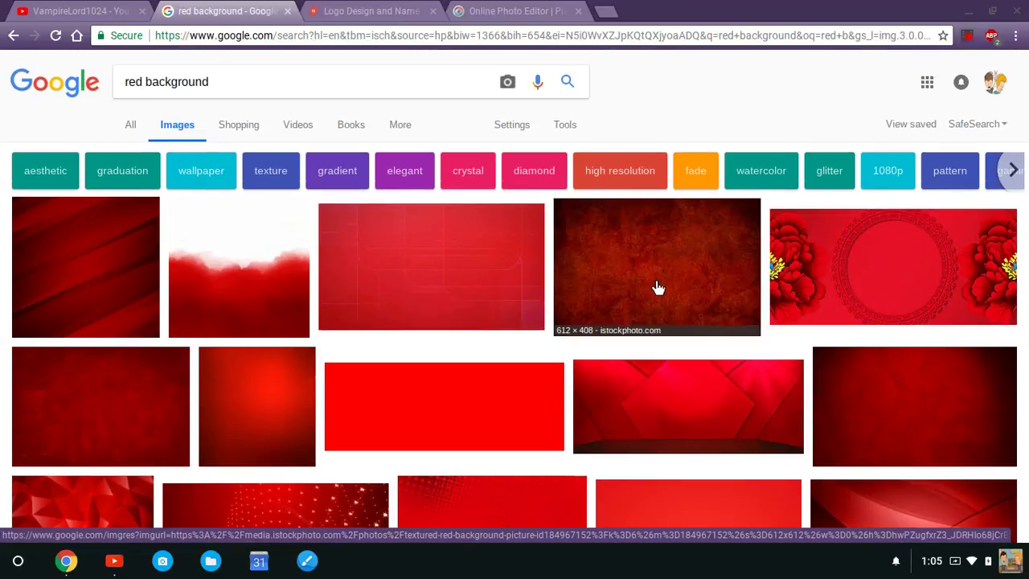
click(288, 11)
Step: Review the FlamingText web address, its introduction and the available logo styles on the home page
click(140, 35)
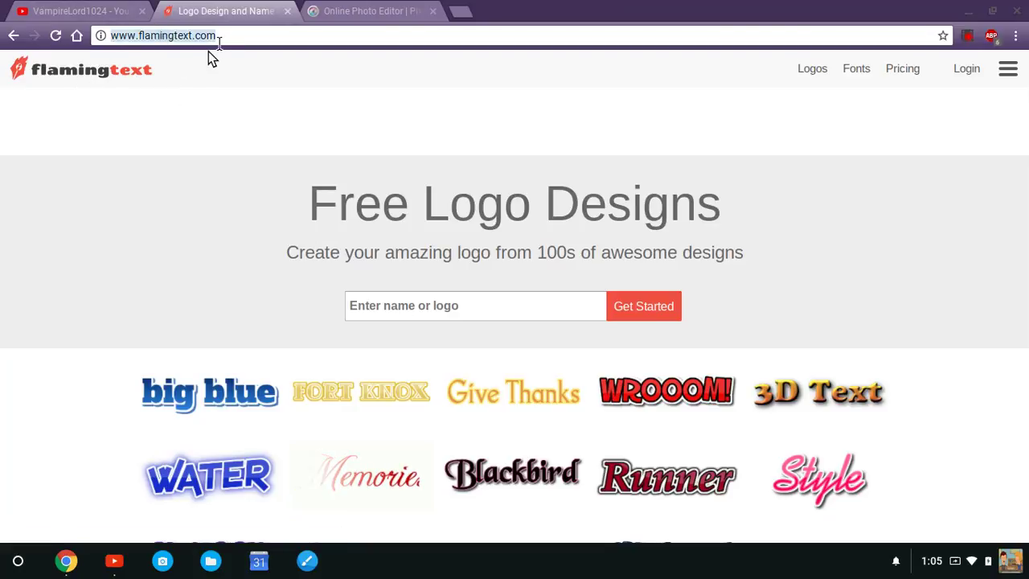
click(876, 248)
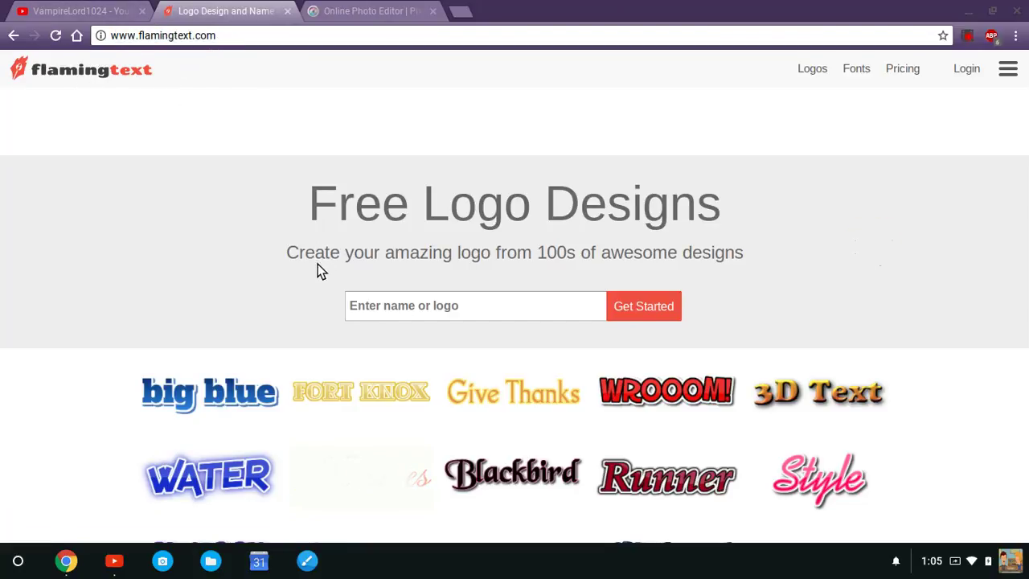
drag(284, 249, 752, 280)
click(817, 270)
scroll(915, 290, down, 4)
scroll(958, 312, down, 3)
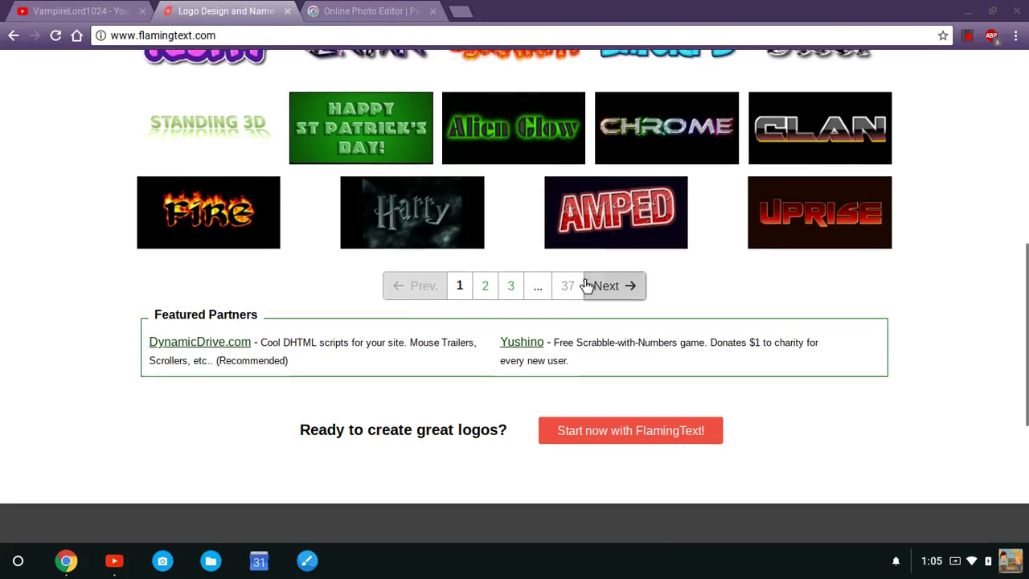
scroll(941, 281, up, 4)
scroll(944, 283, up, 2)
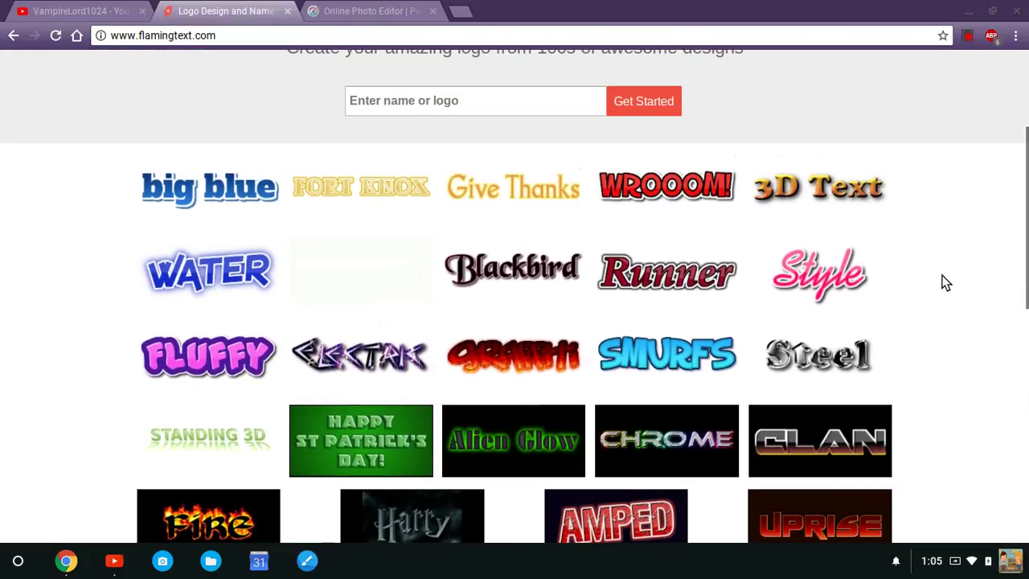
scroll(944, 282, down, 3)
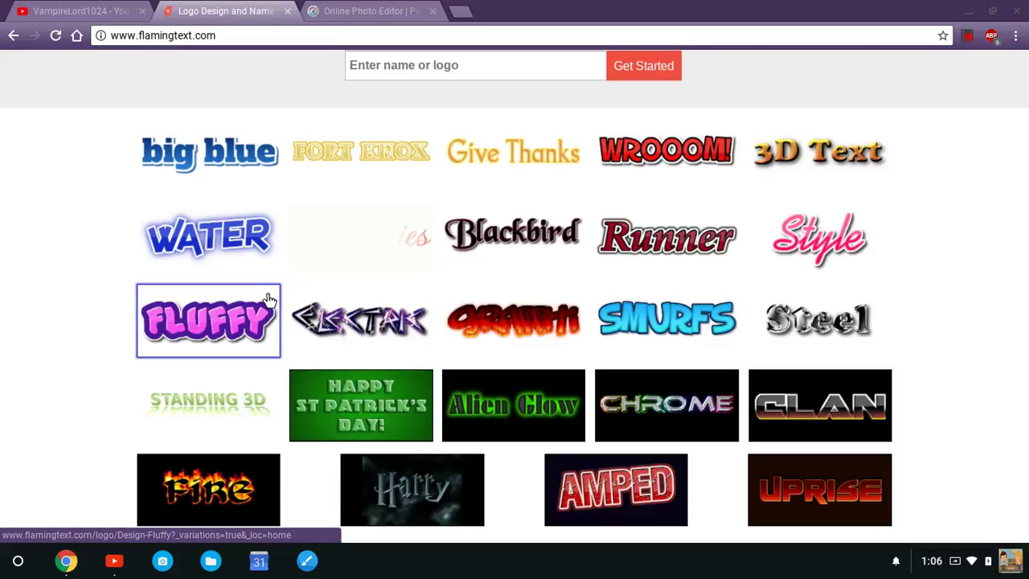
Step: Open the red WROOOM! comics logo for editing and make its background transparent
click(634, 155)
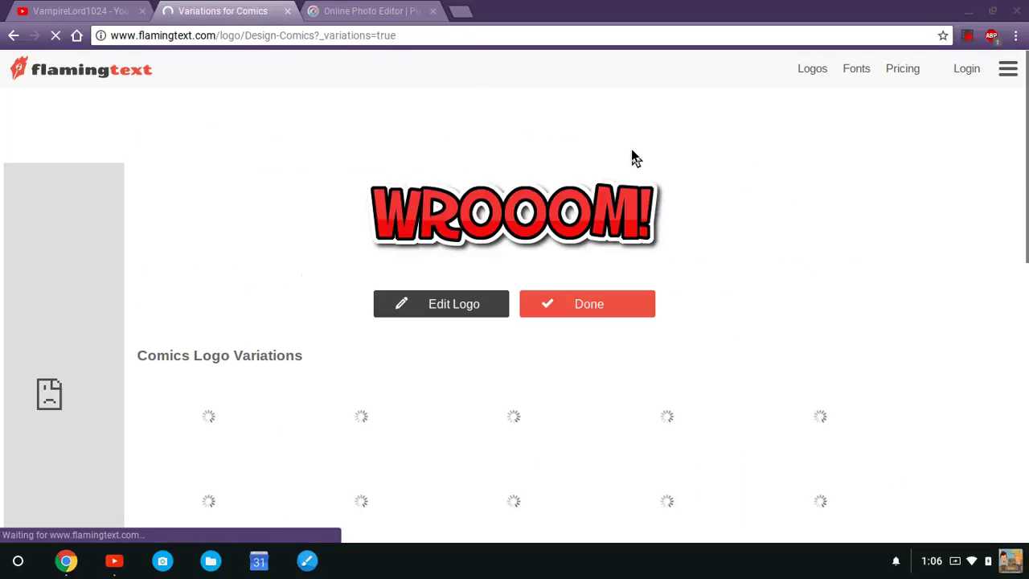
click(467, 311)
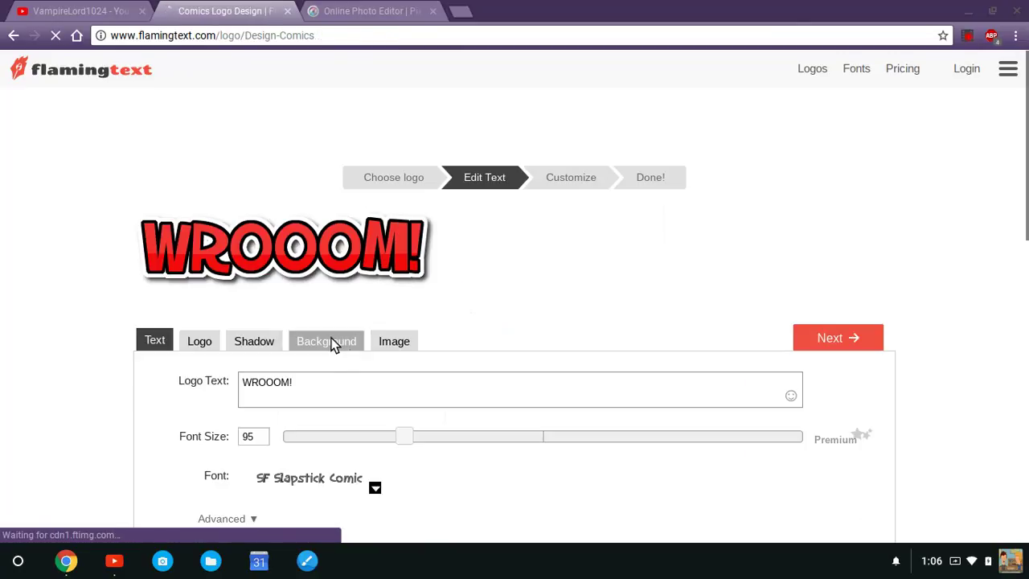
click(338, 346)
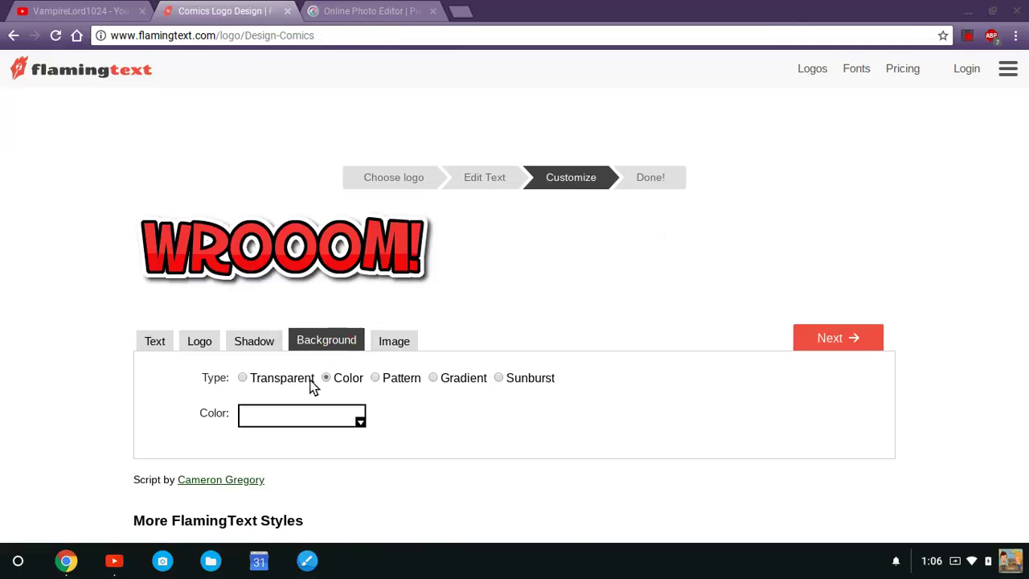
click(308, 381)
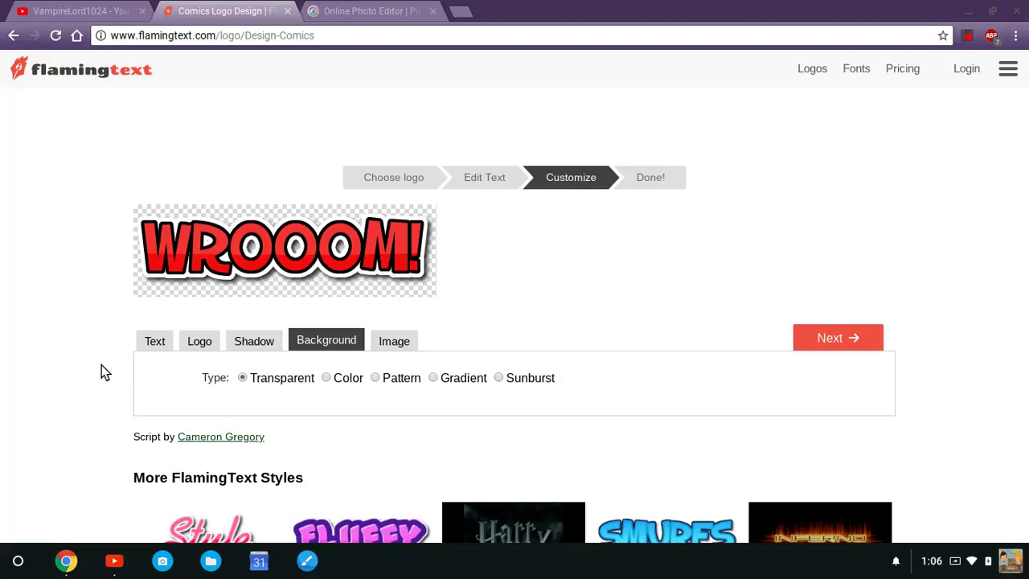
Step: Set the logo's fill colour to a brighter, pure red
click(193, 347)
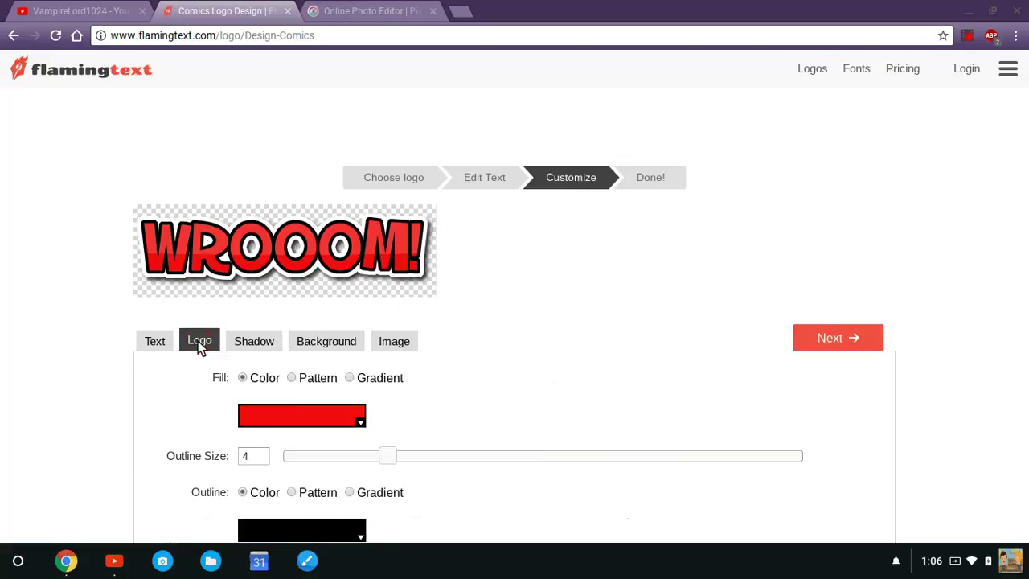
click(359, 428)
drag(350, 248, 386, 215)
click(496, 398)
scroll(466, 422, down, 1)
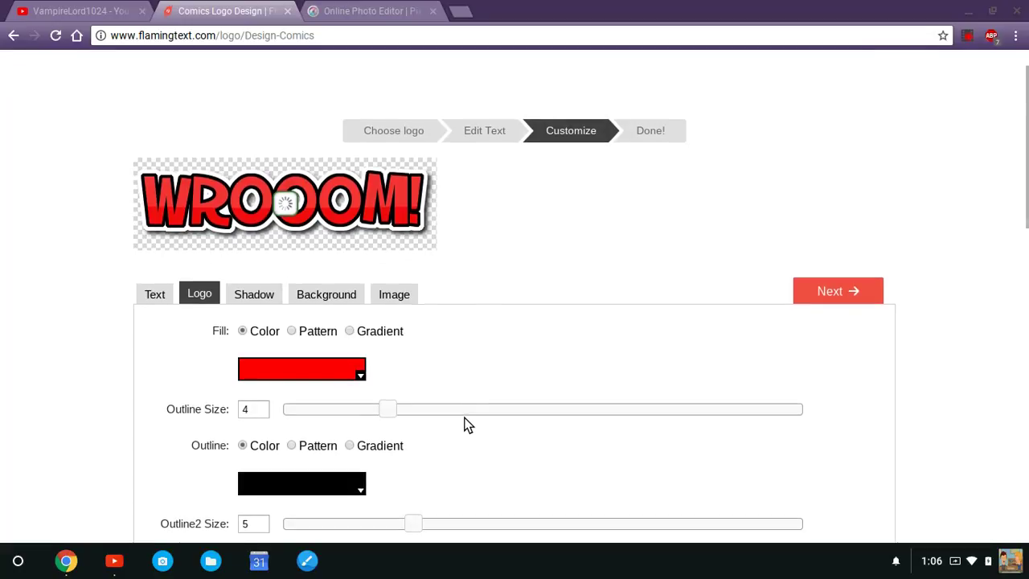
Step: Replace the logo text with VampireLord1024
click(159, 283)
click(316, 324)
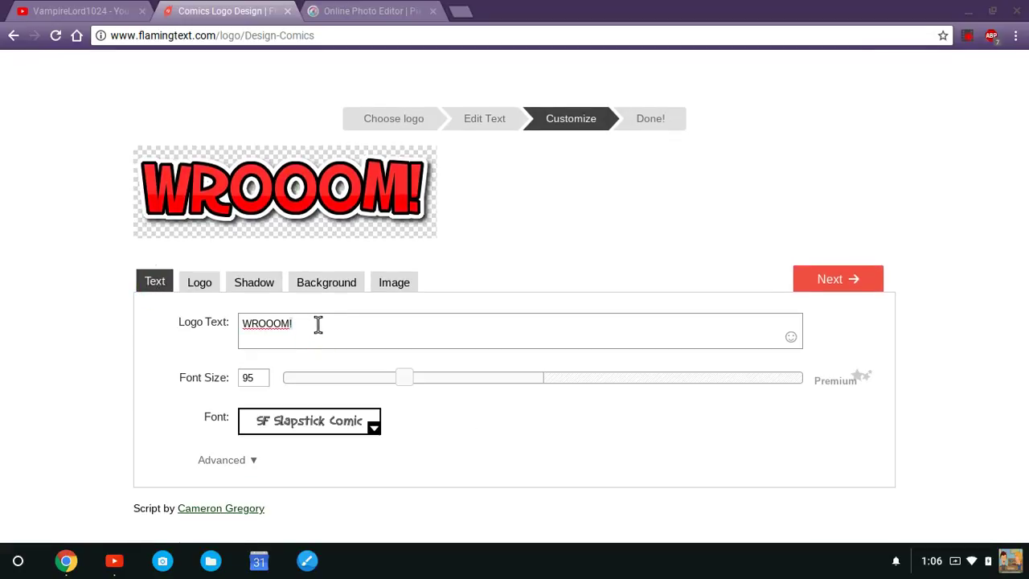
key(BackSpace)
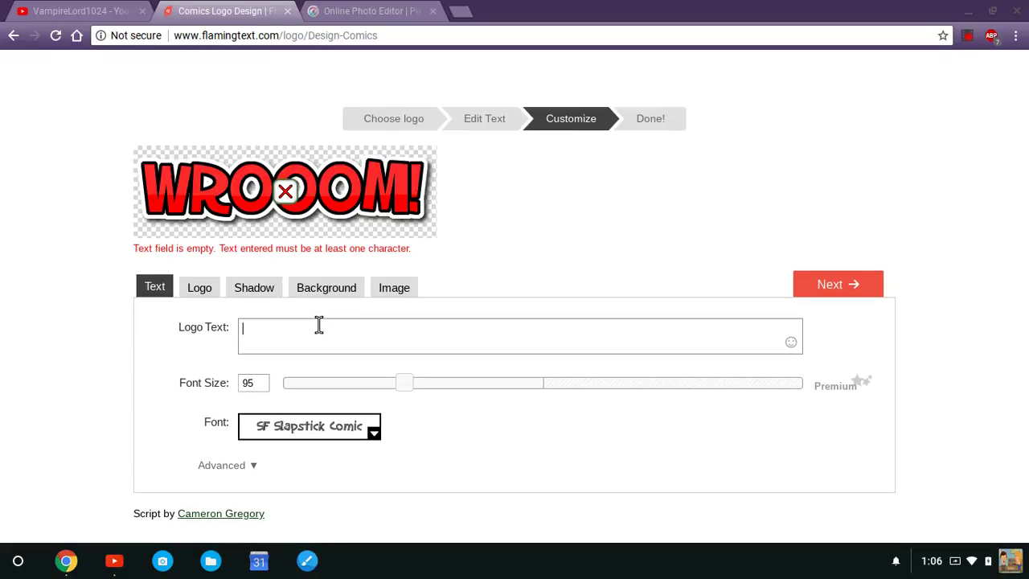
text(VampireLord1024)
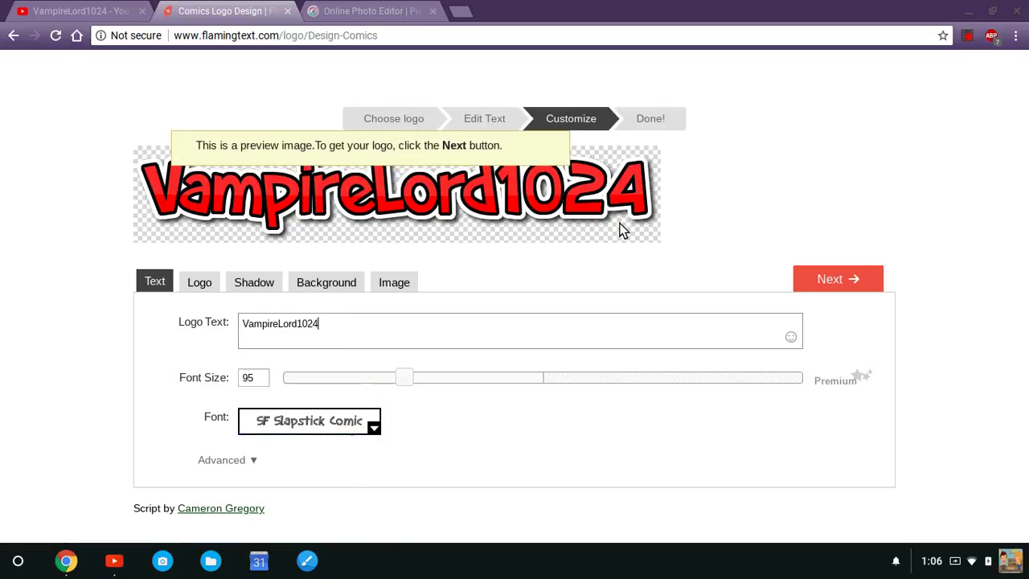
Step: Finish the logo, download it as an image file and dismiss the download notification
click(869, 287)
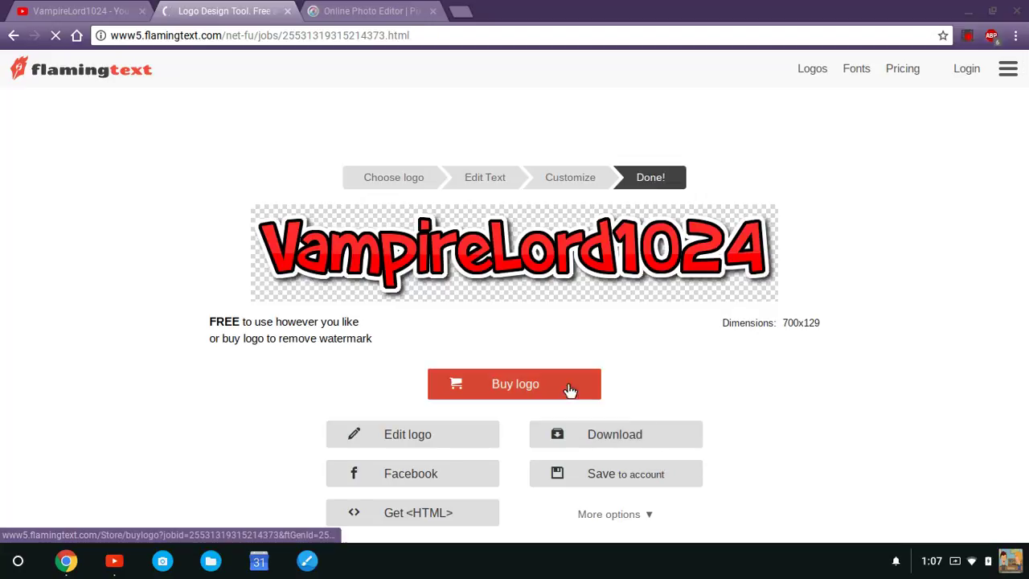
click(680, 430)
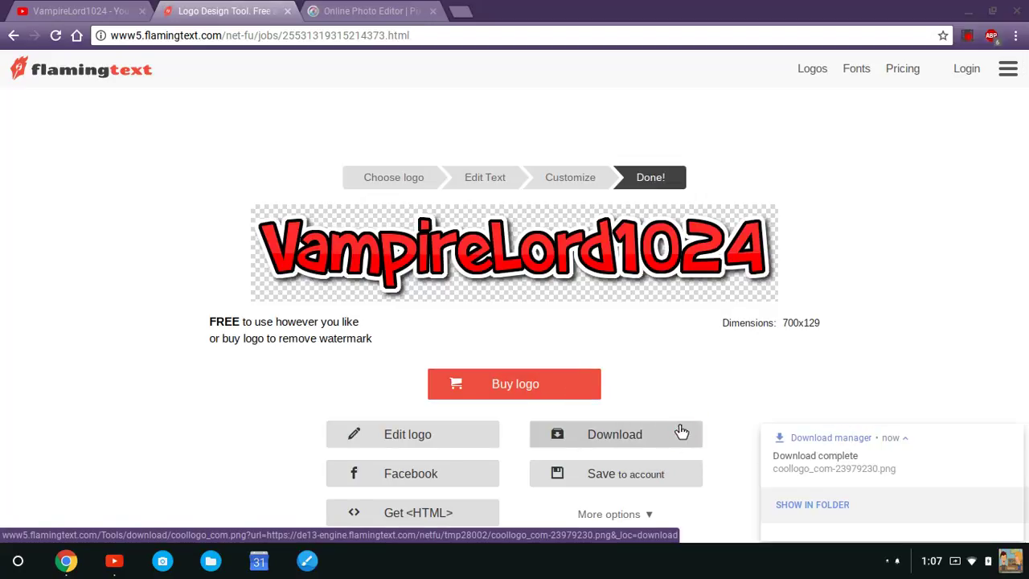
click(1013, 279)
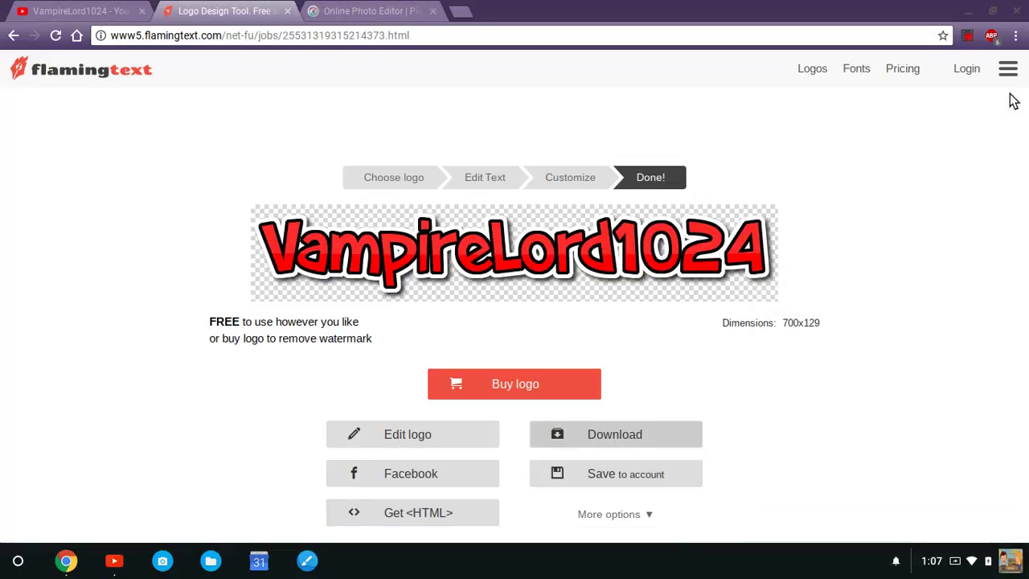
click(967, 37)
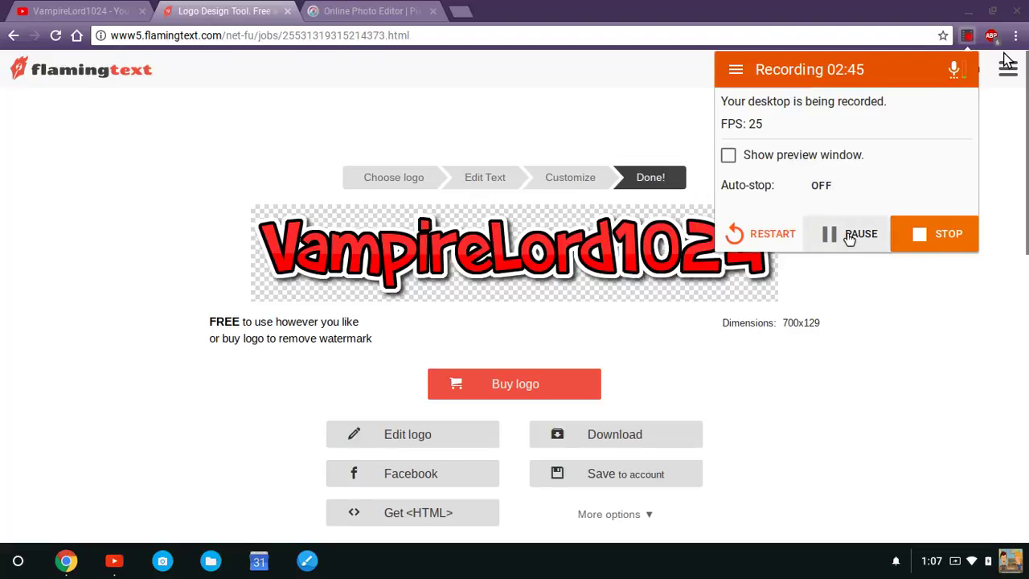
click(849, 239)
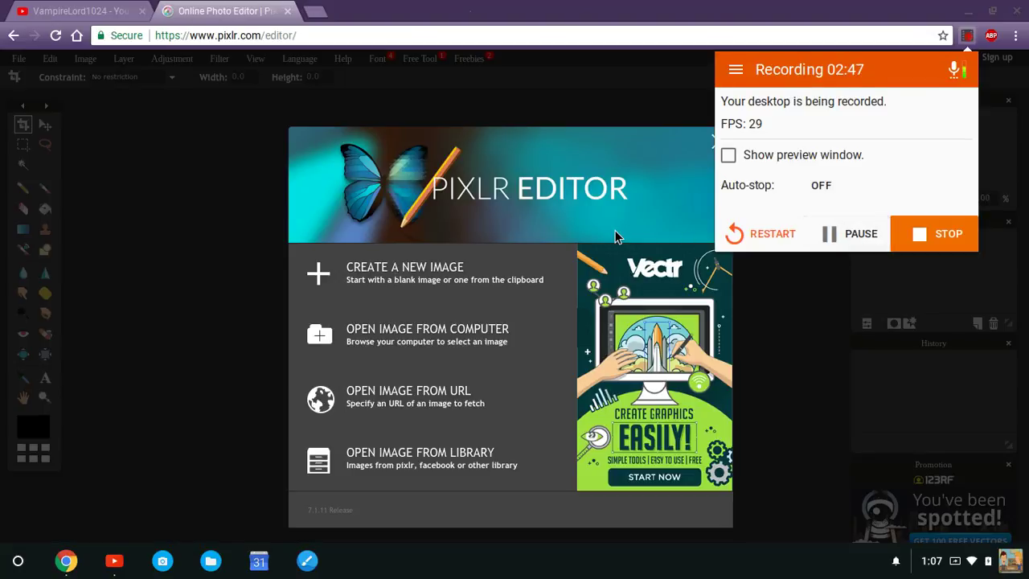
click(586, 207)
click(318, 38)
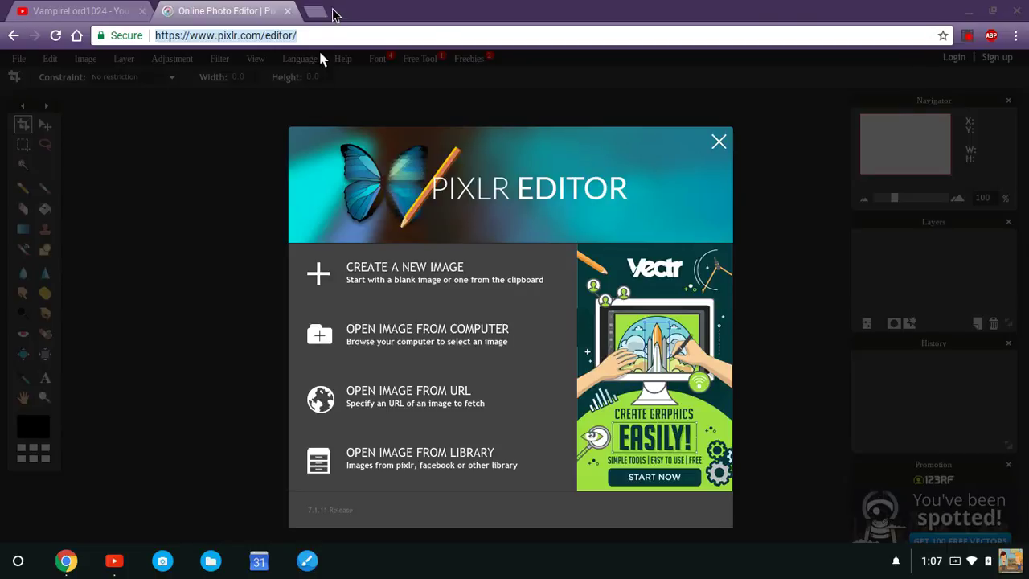
click(532, 231)
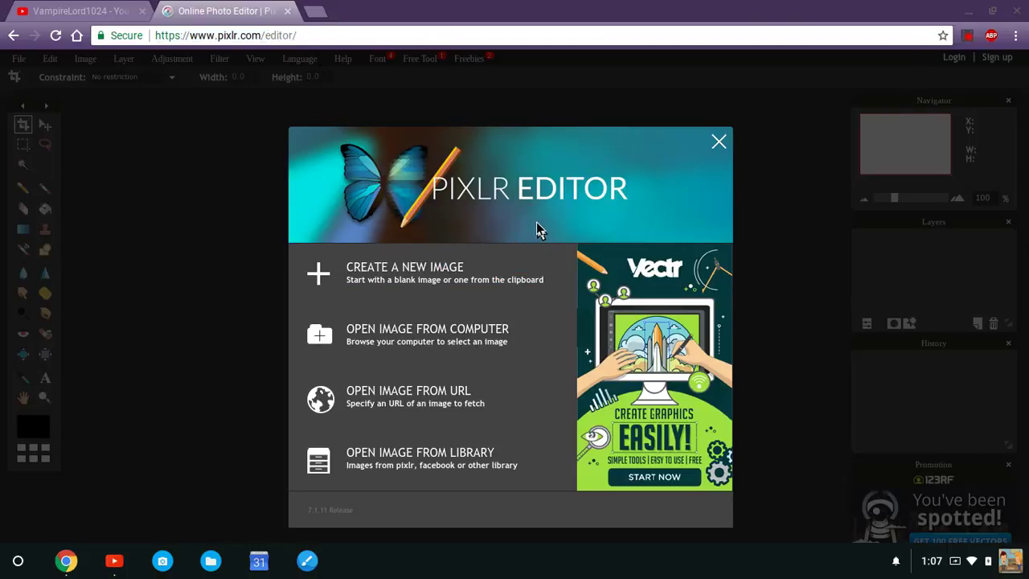
Step: Create a new transparent image 2560 px wide and 1440 px high, checking the recommended size on the channel art page
click(540, 282)
click(500, 341)
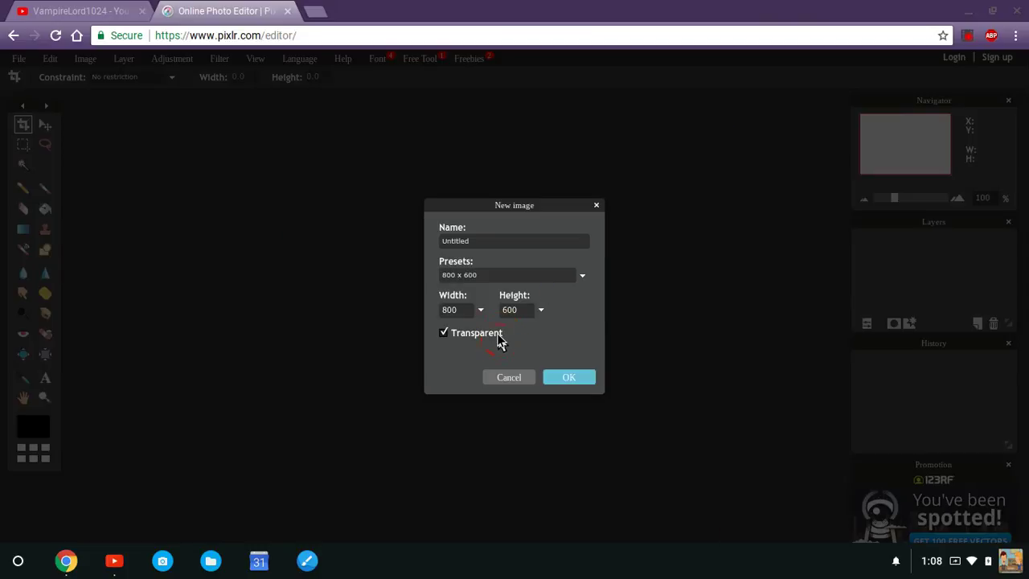
click(454, 310)
text(2560)
click(60, 8)
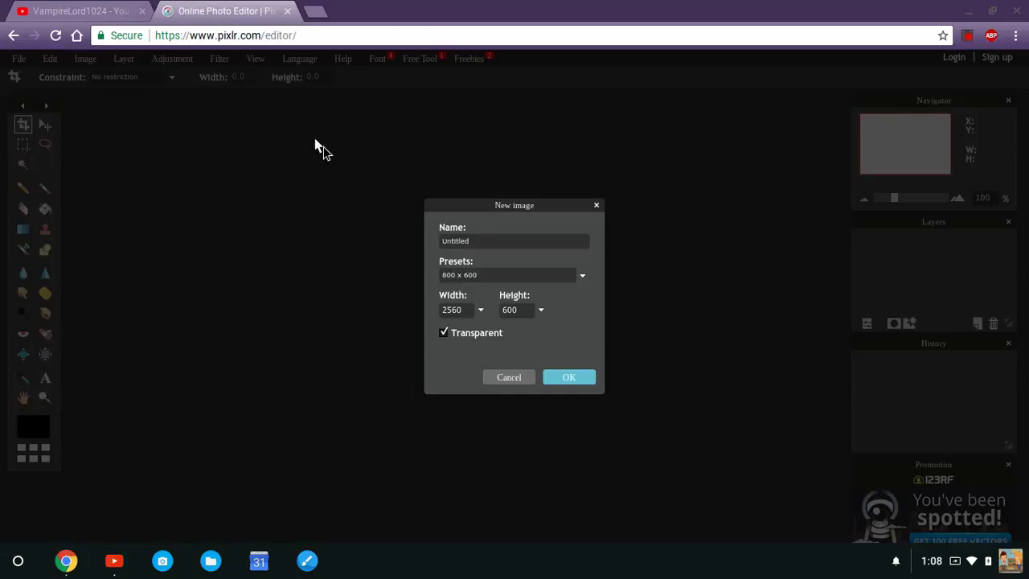
click(210, 9)
click(527, 311)
text(1440)
click(571, 376)
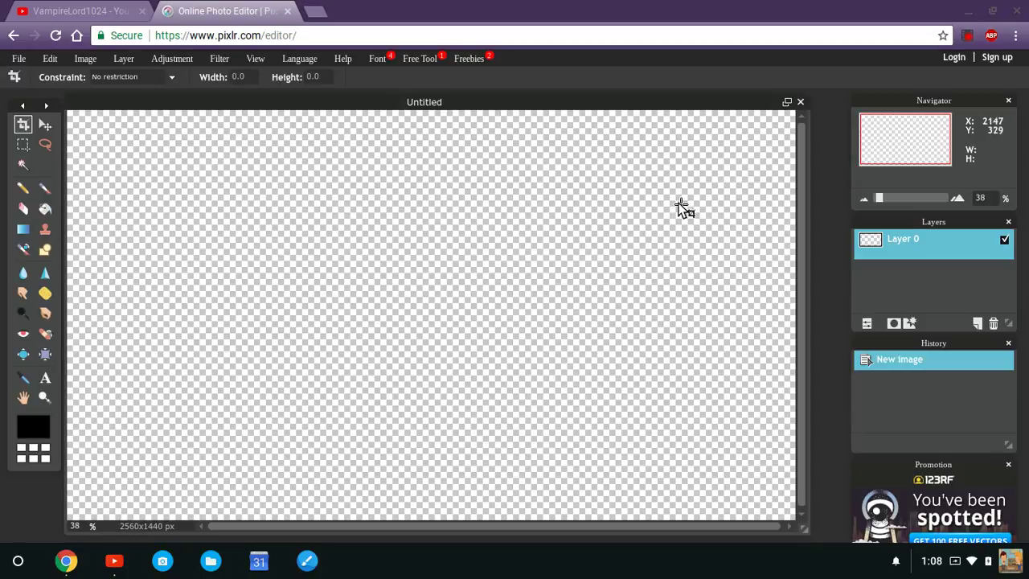
Step: Open the image black-wallpaper-2.jpg from the Backgrounds For Custom Thumbnails folder in Downloads
click(16, 63)
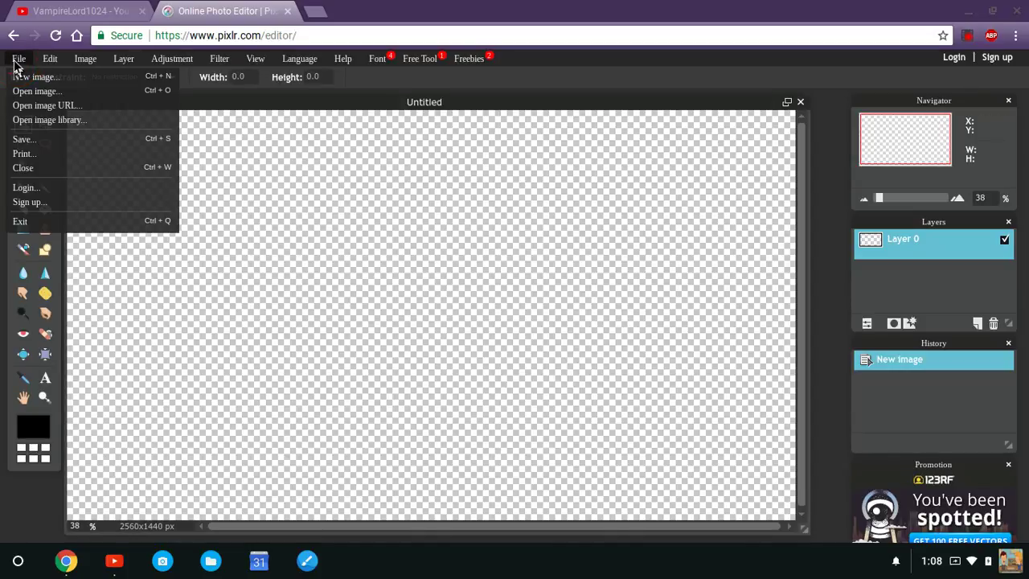
click(87, 98)
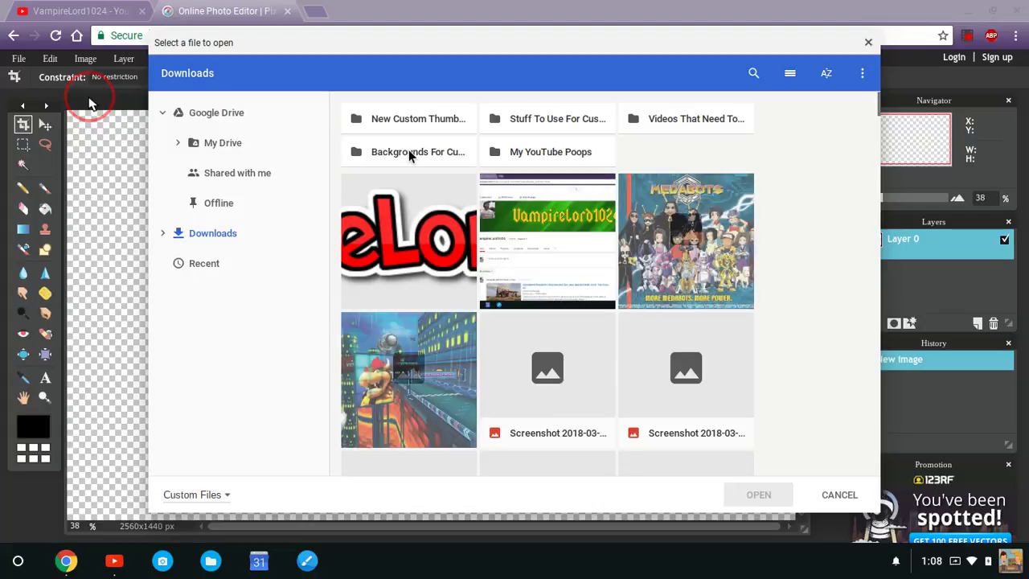
double_click(409, 150)
scroll(793, 344, down, 3)
scroll(795, 345, down, 2)
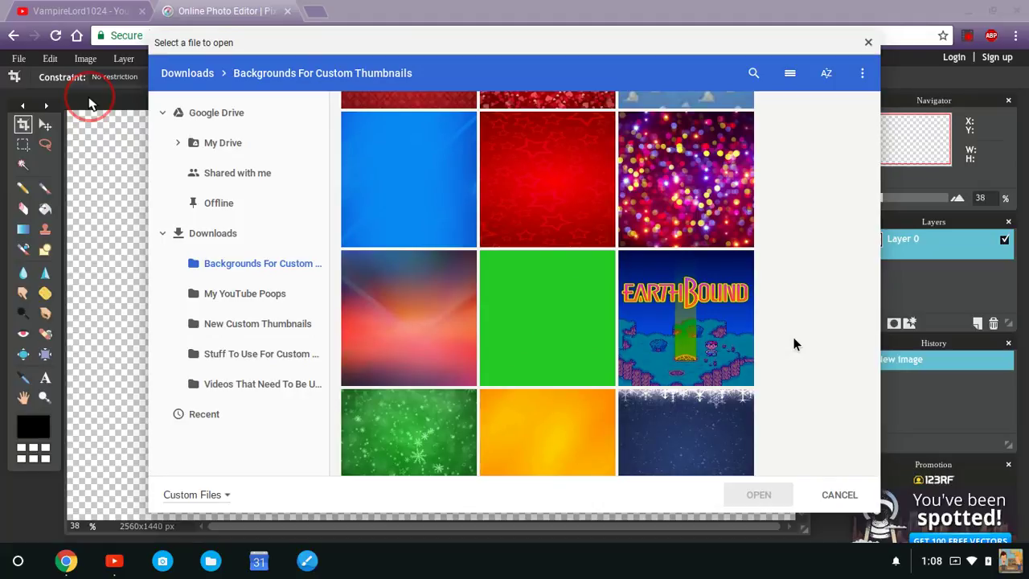
scroll(793, 344, down, 5)
scroll(792, 346, down, 6)
click(408, 311)
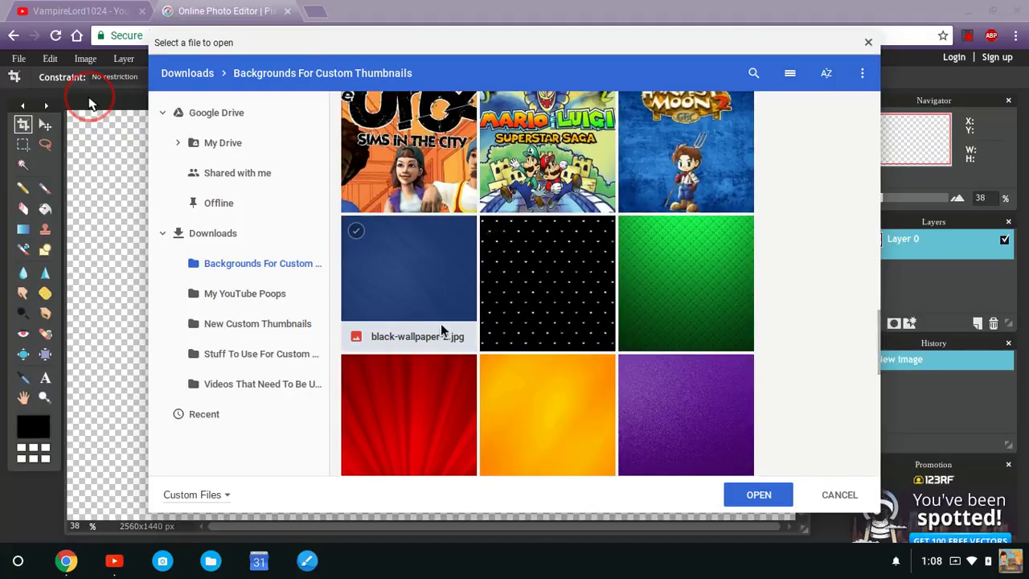
click(766, 492)
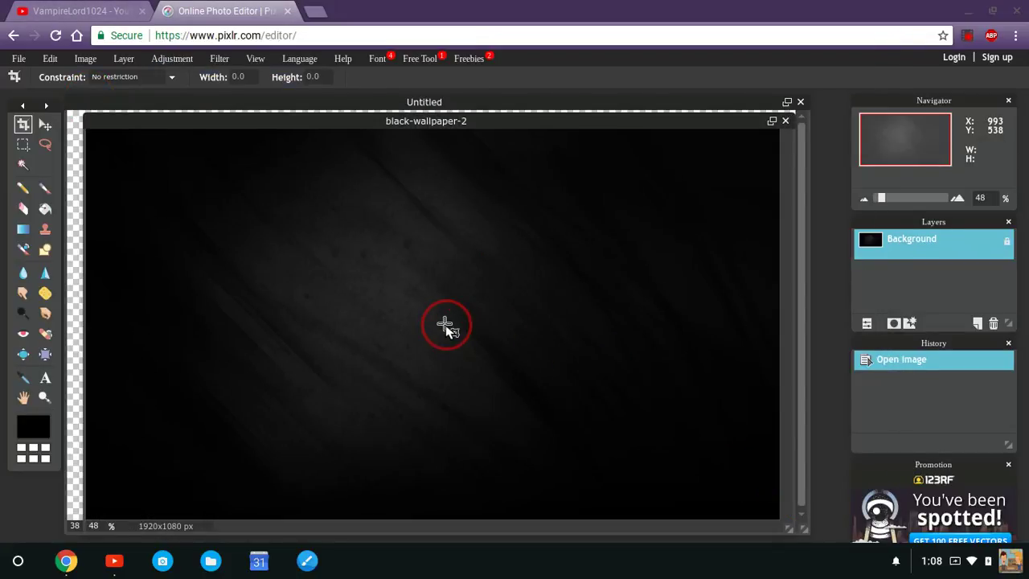
Step: Copy the entire black wallpaper image and paste it as a new layer into the untitled 2560x1440 banner
key(ctrl+a)
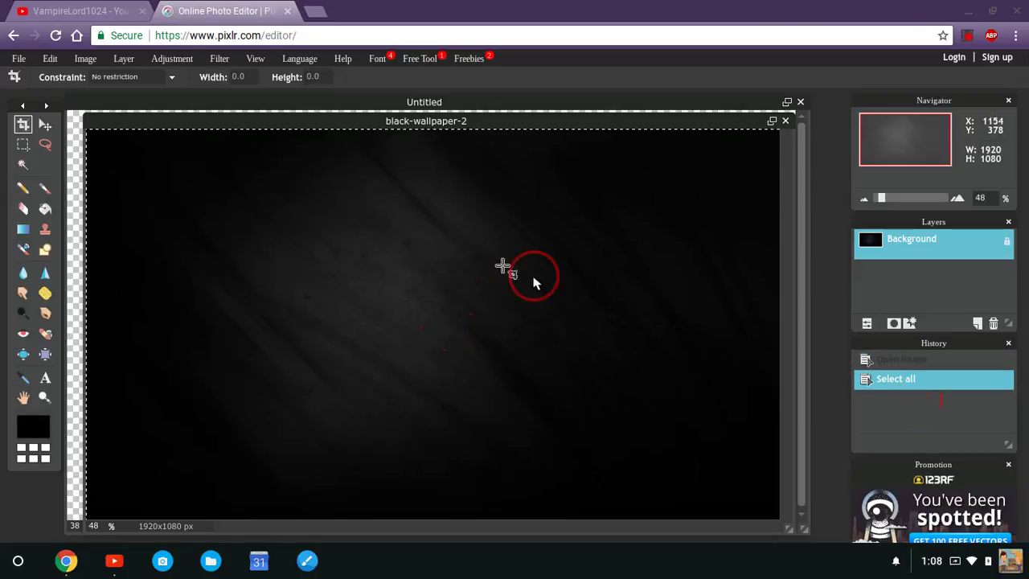
key(ctrl+c)
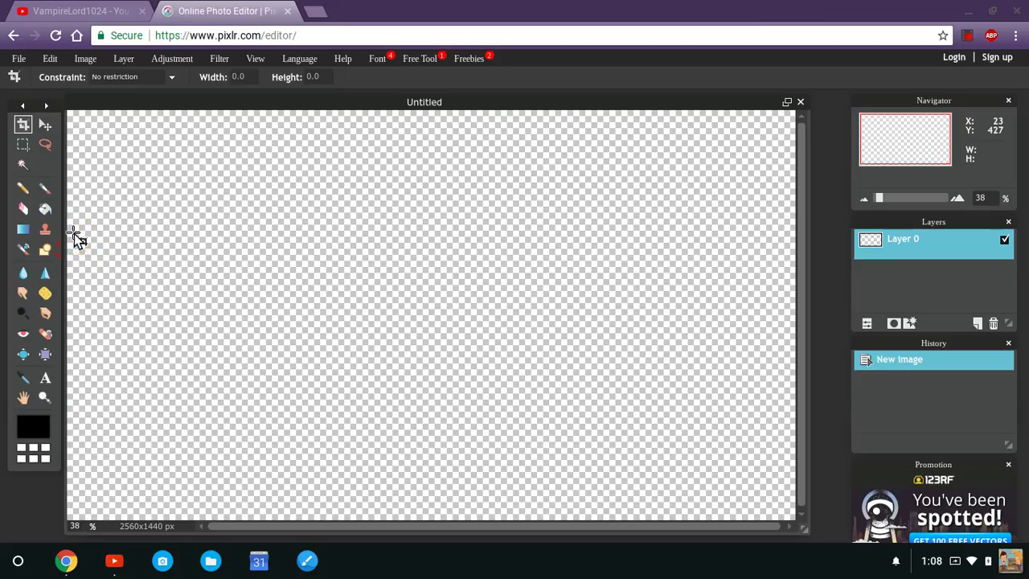
click(73, 238)
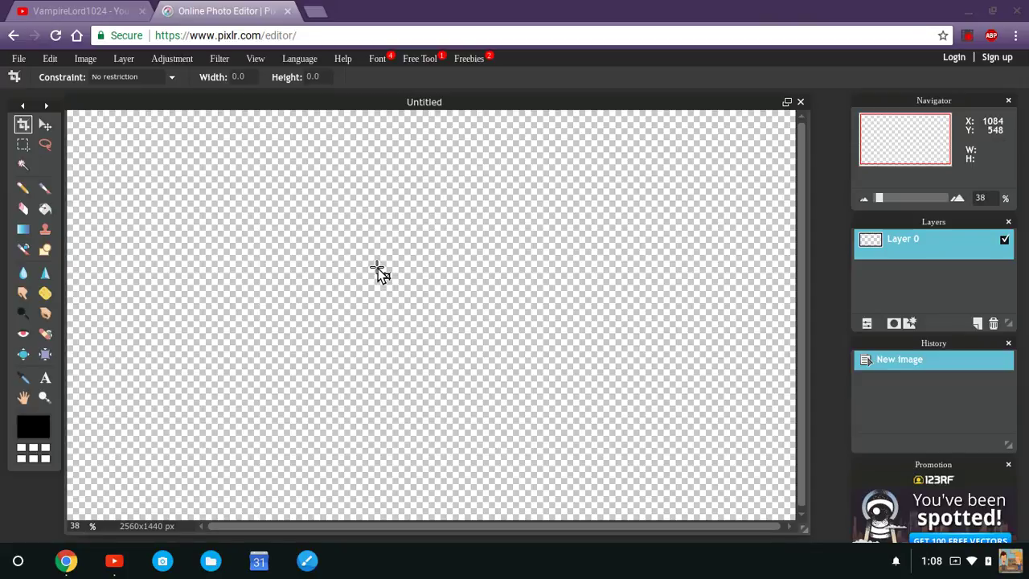
key(ctrl+v)
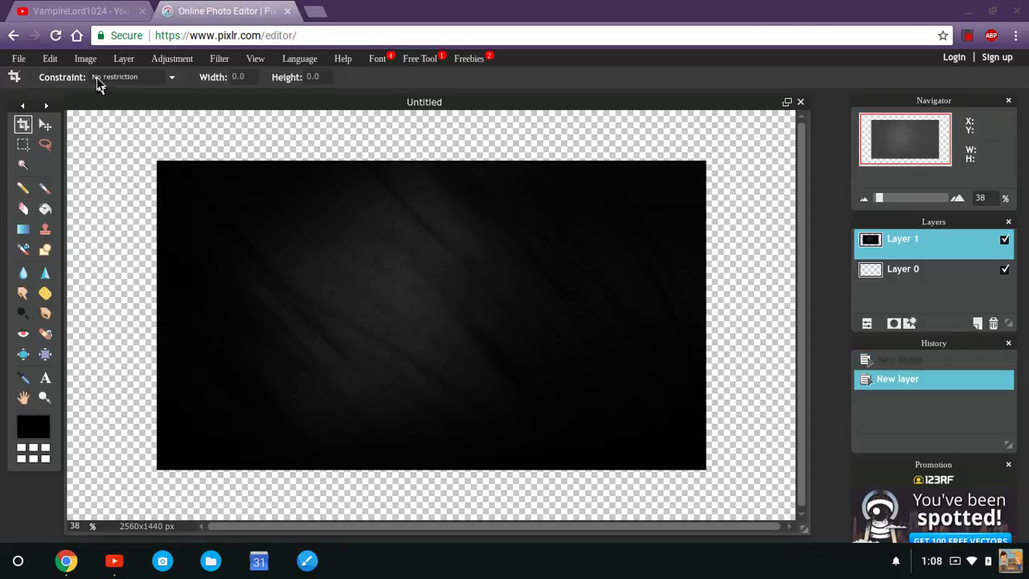
Step: Enlarge the wallpaper layer with Free transform until it covers the whole canvas, and apply the change
click(50, 60)
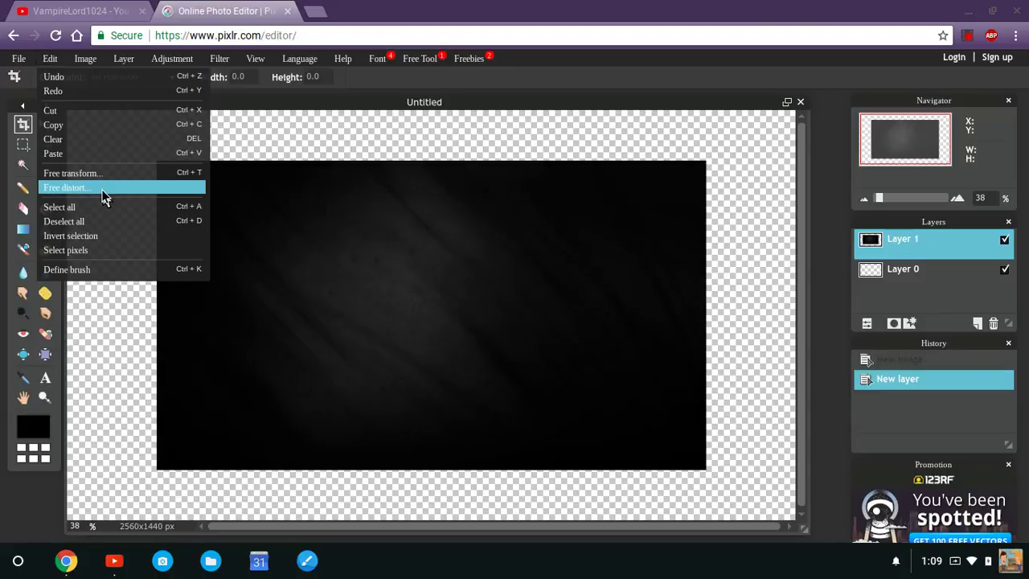
click(126, 179)
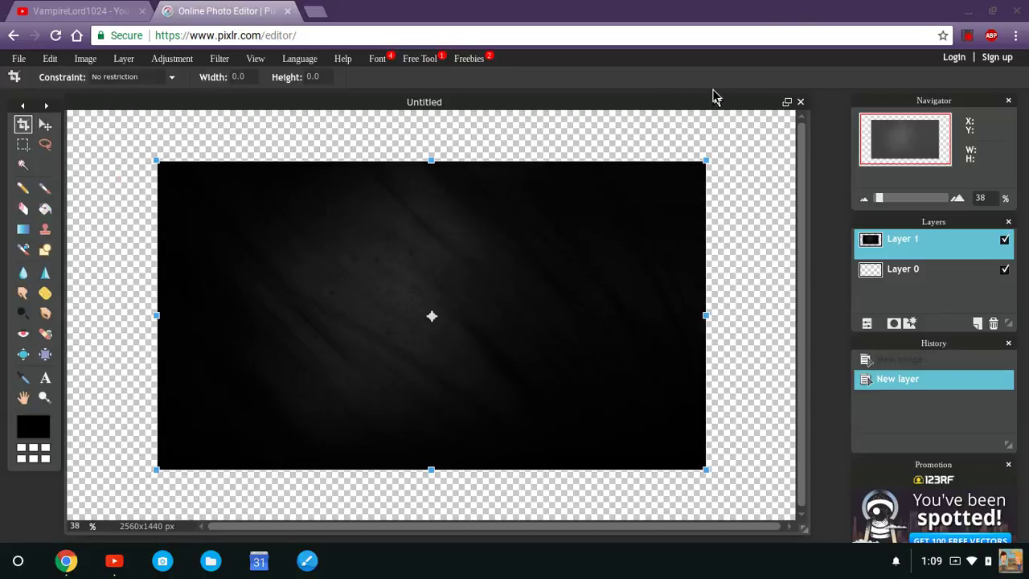
drag(708, 164, 809, 105)
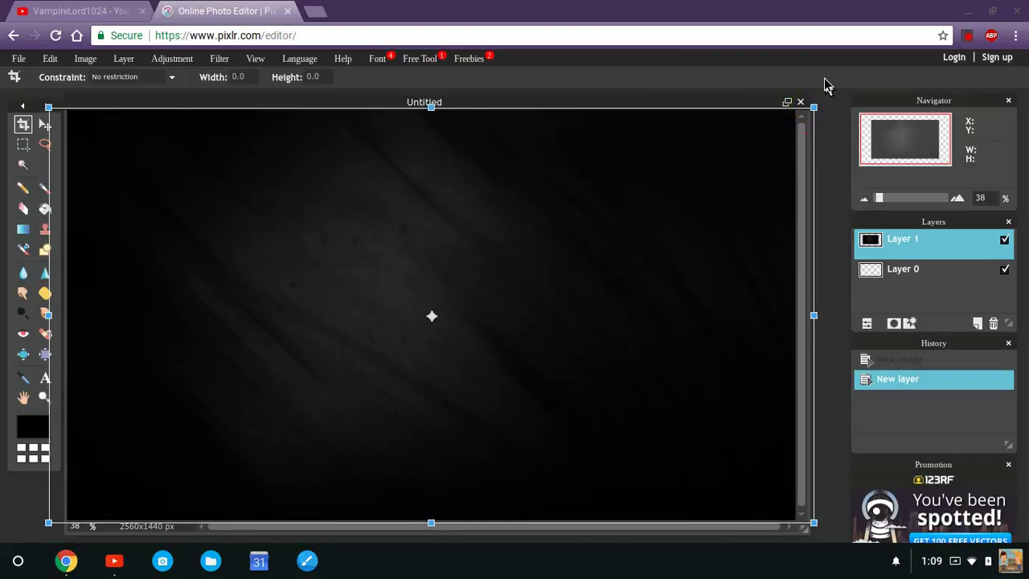
click(825, 85)
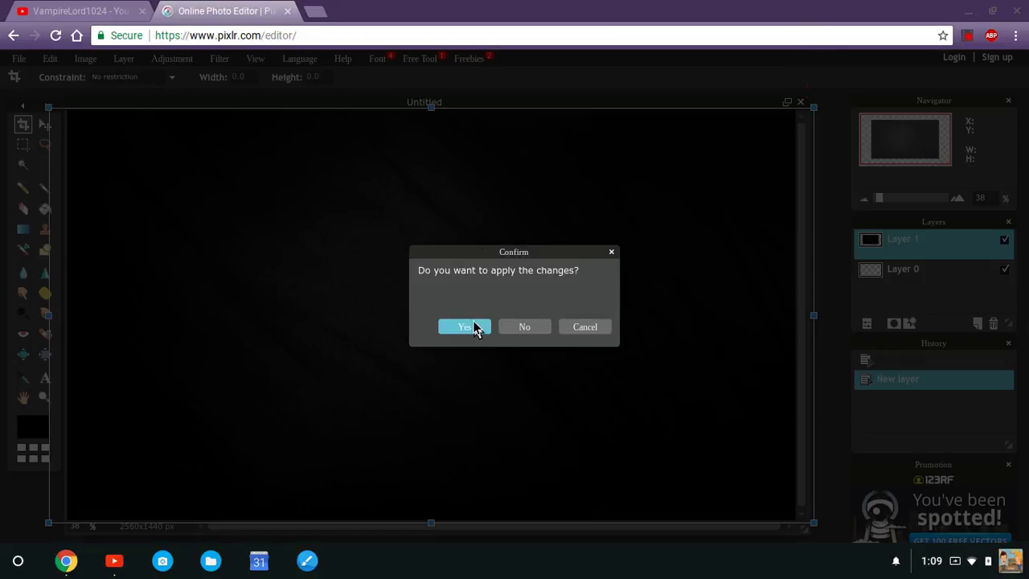
click(466, 326)
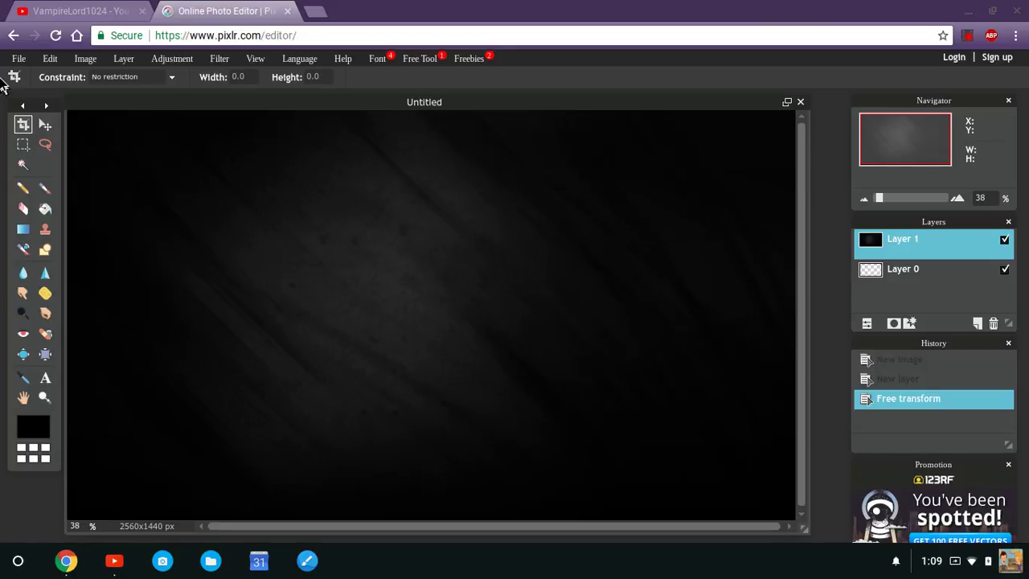
Step: Open the downloaded VampireLord1024 logo, the coollogo_com image in the Downloads folder
click(19, 61)
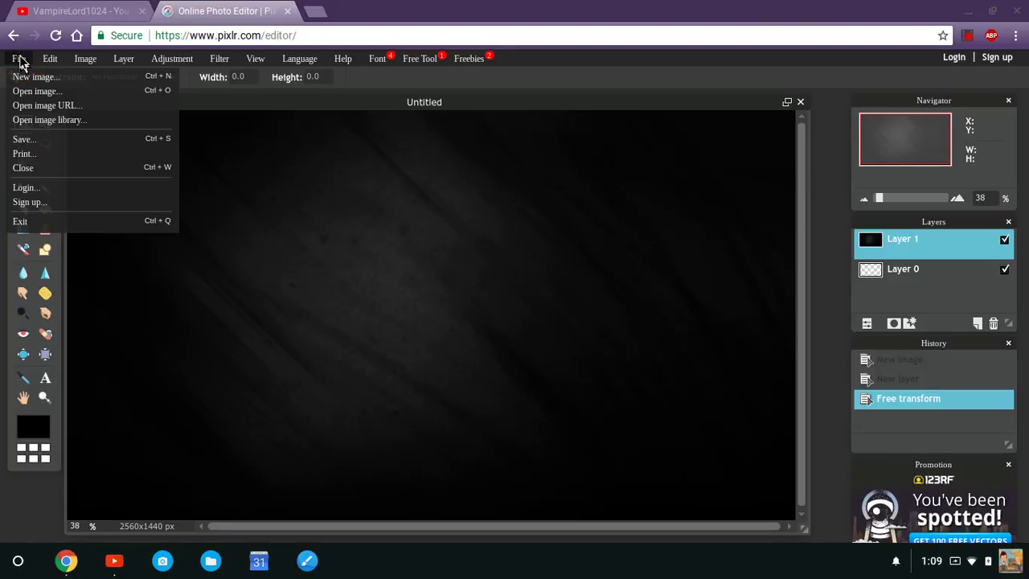
click(40, 92)
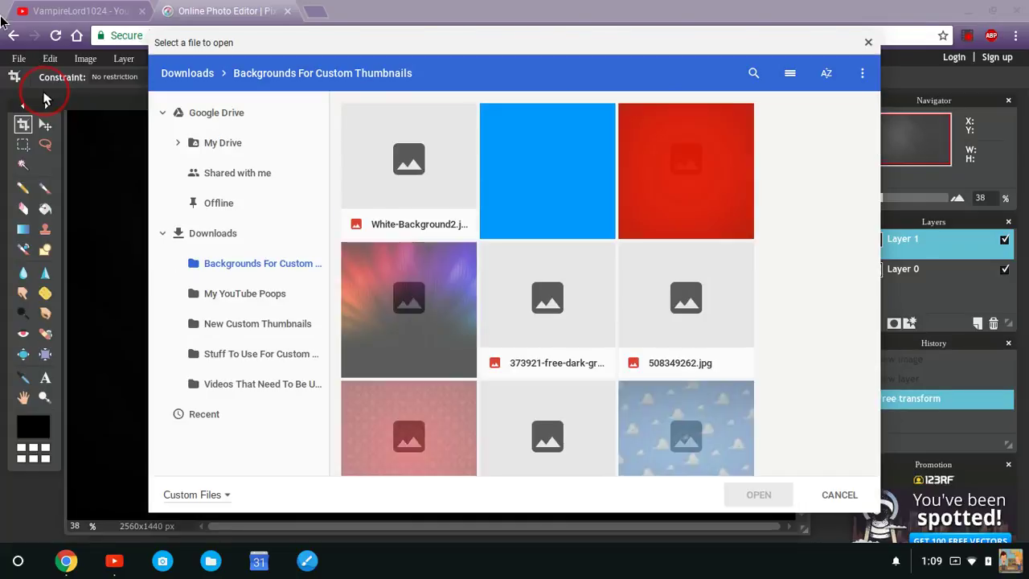
click(277, 232)
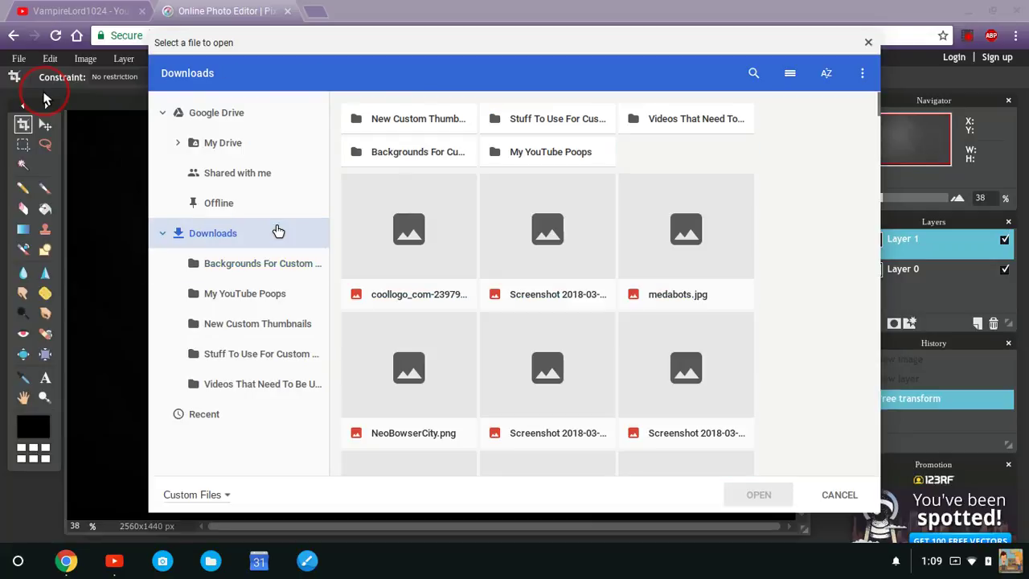
click(408, 241)
double_click(408, 241)
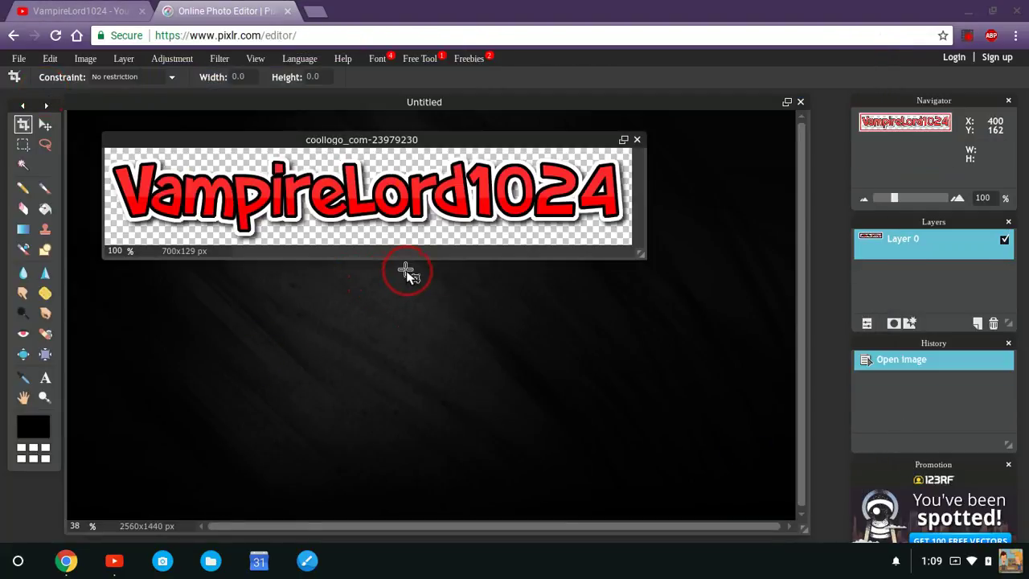
Step: Copy the entire logo image and paste it as a new layer over the black background of the banner
key(ctrl+a)
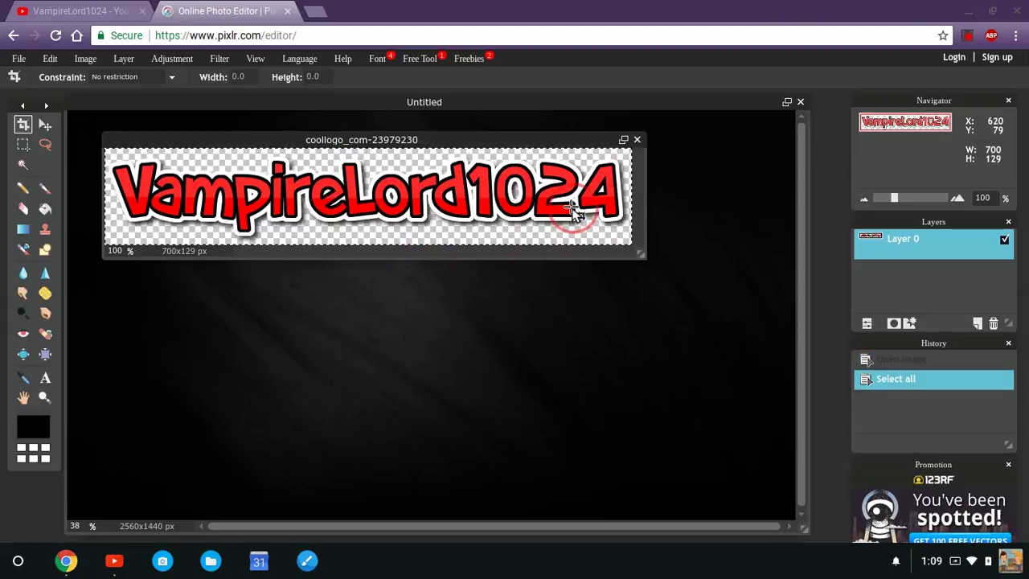
key(ctrl+c)
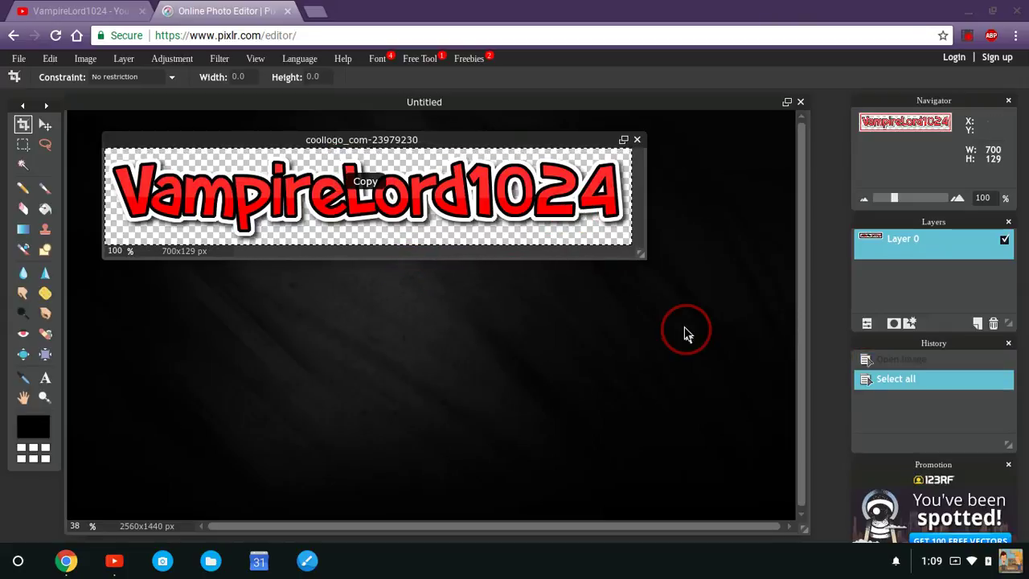
click(488, 329)
key(ctrl+v)
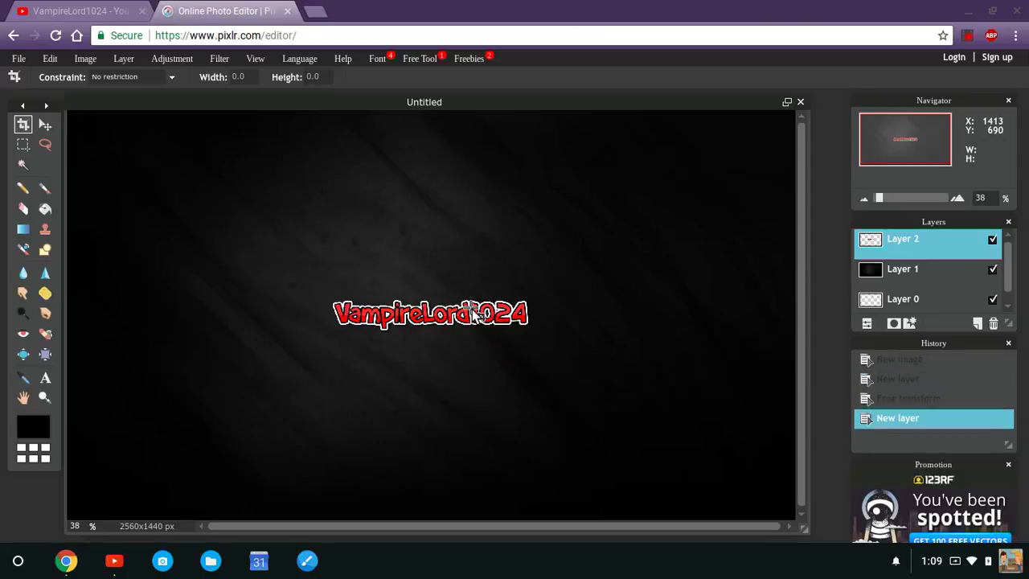
Step: Enlarge the logo layer with Free transform to just over half the canvas width, and apply the change
click(13, 58)
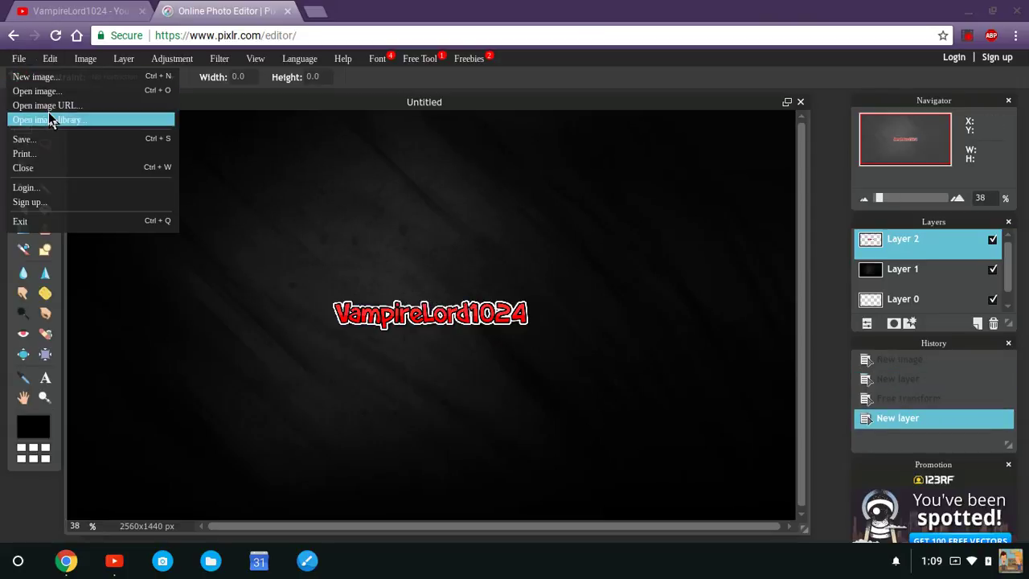
click(49, 60)
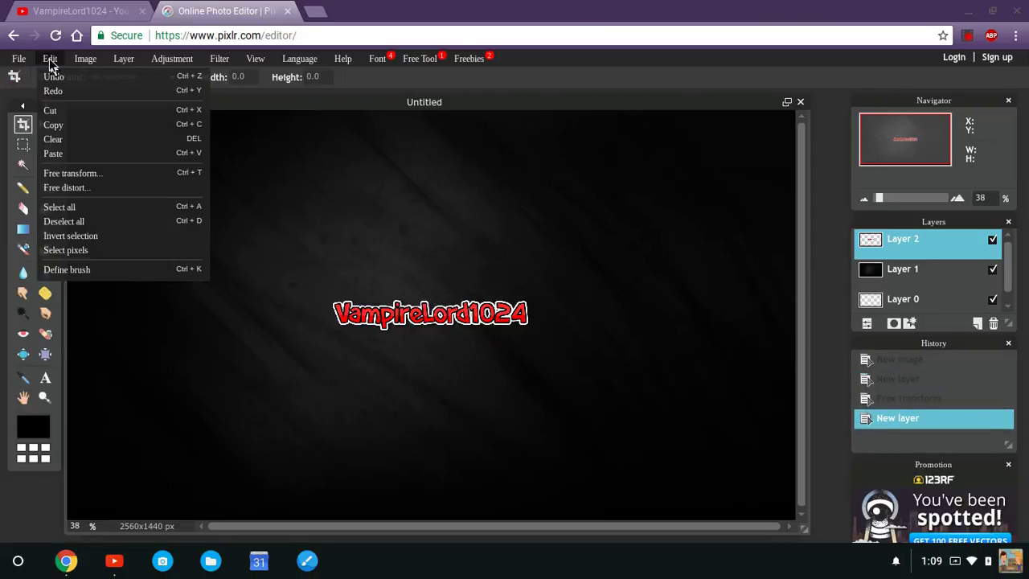
click(138, 173)
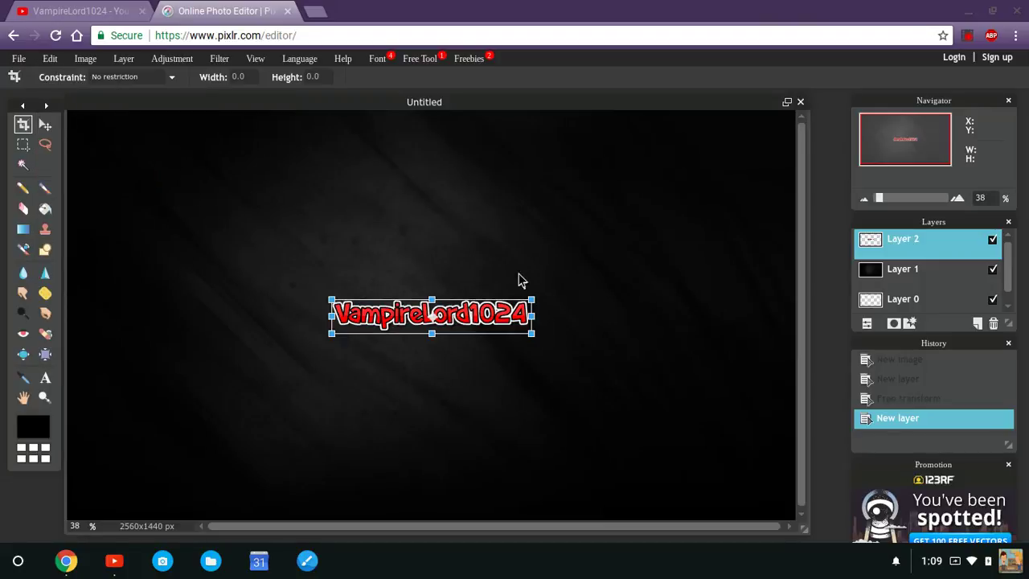
drag(532, 298, 648, 275)
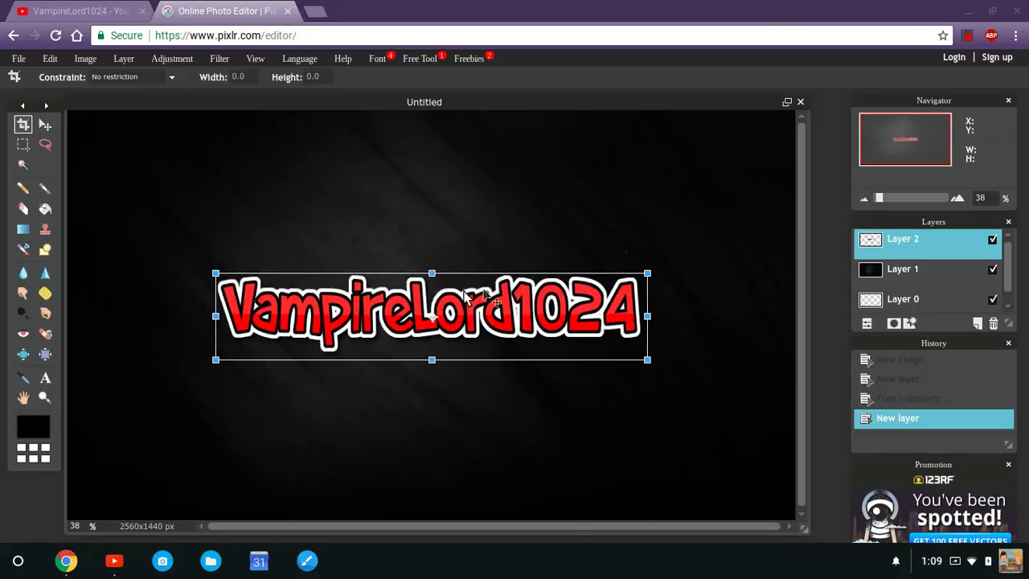
click(526, 249)
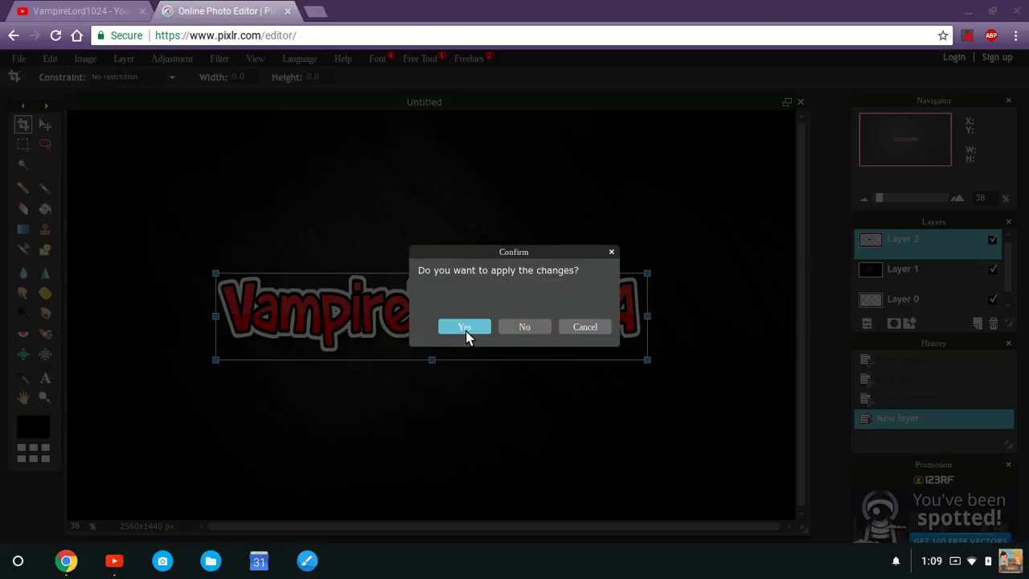
click(467, 330)
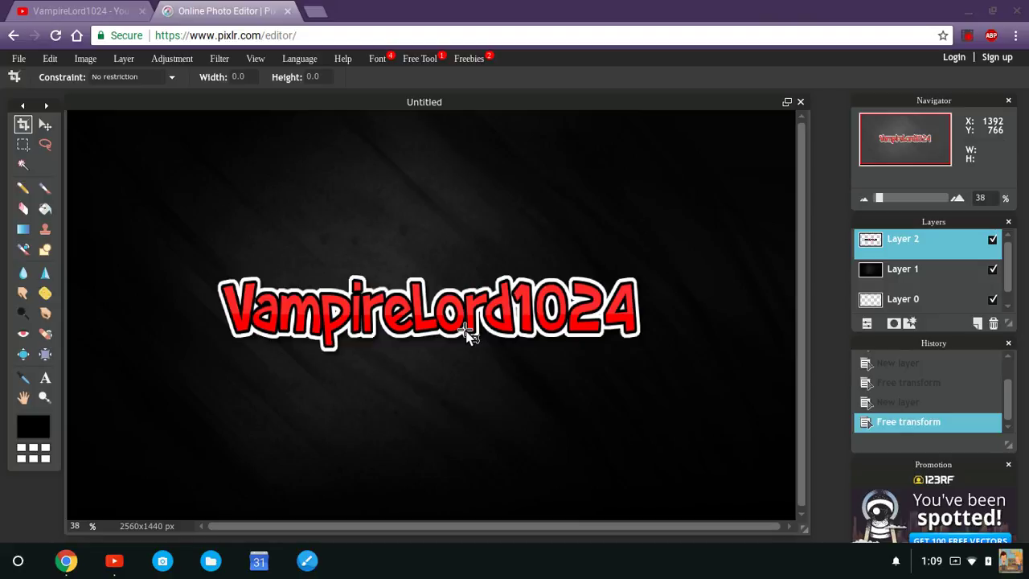
click(24, 66)
mouse_move(42, 67)
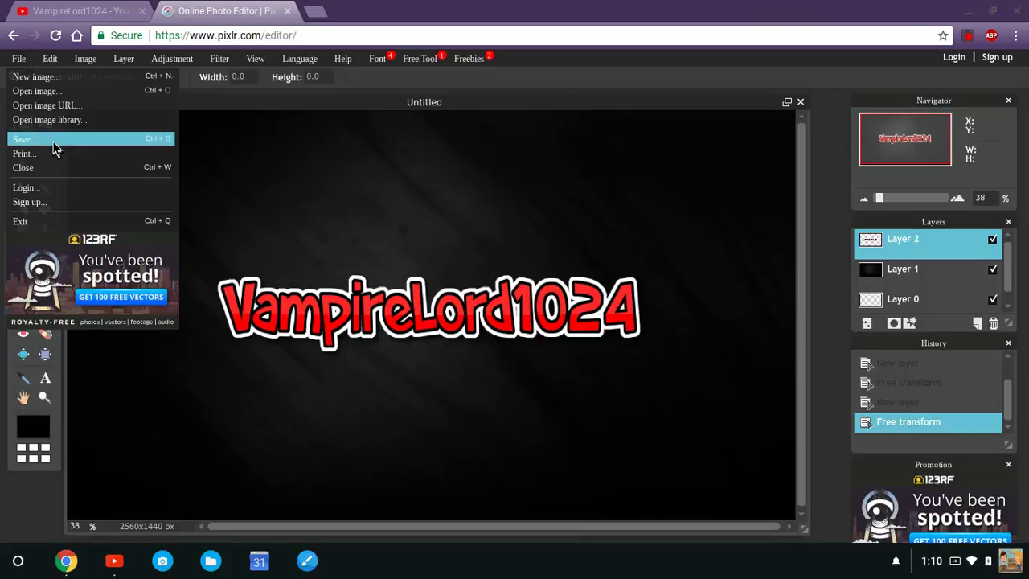
click(56, 142)
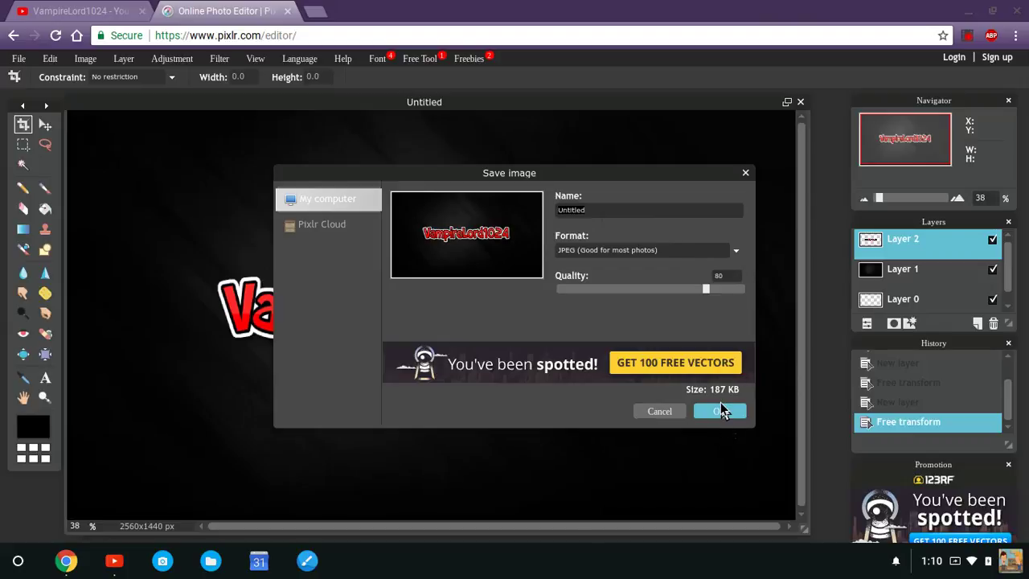
click(745, 172)
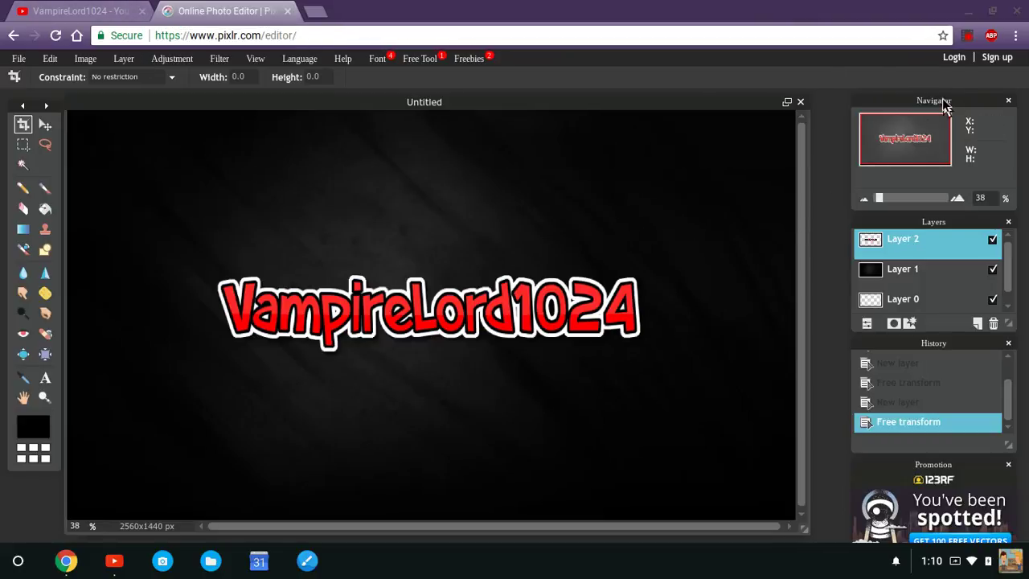
click(967, 36)
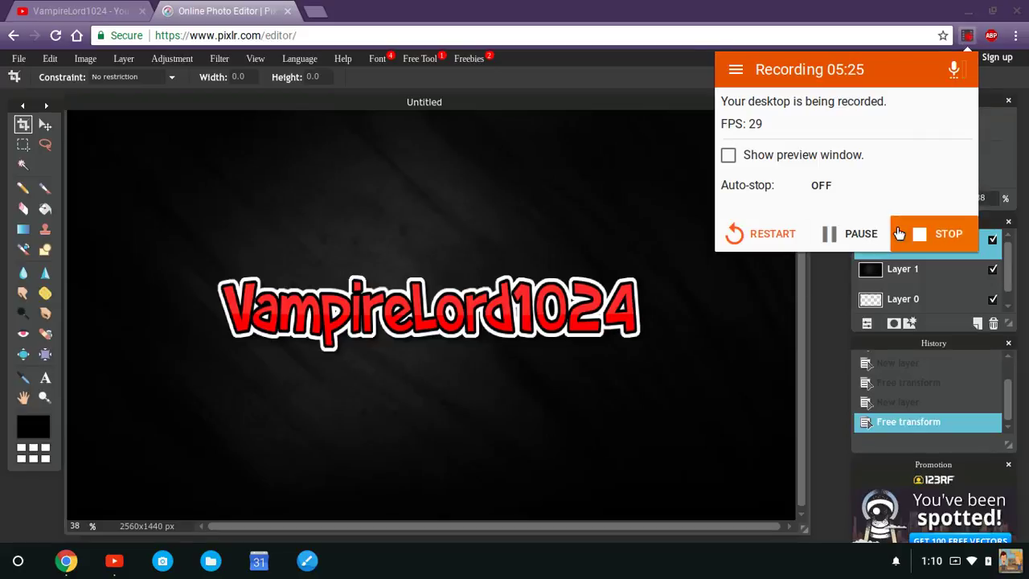
click(849, 233)
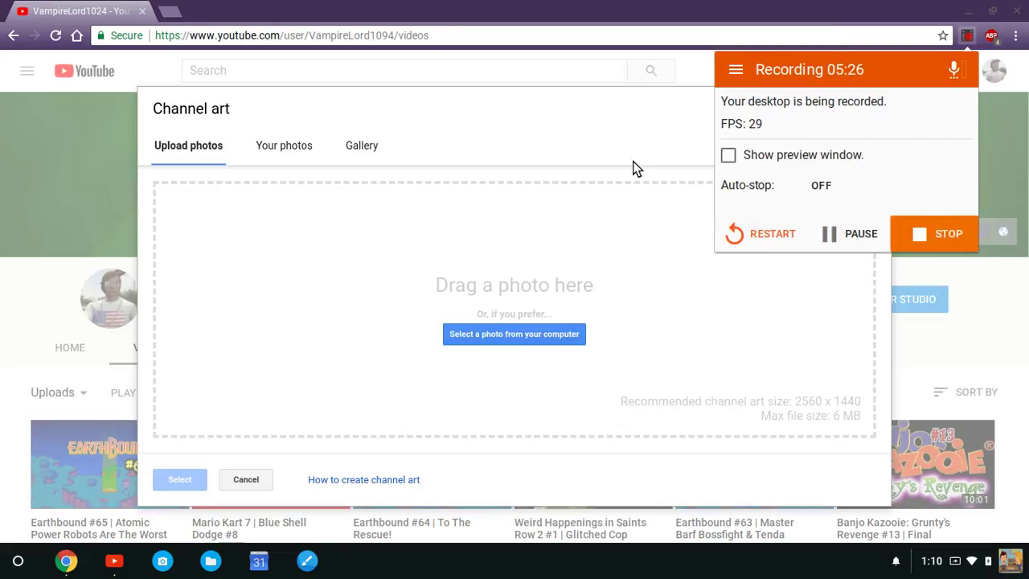
click(639, 147)
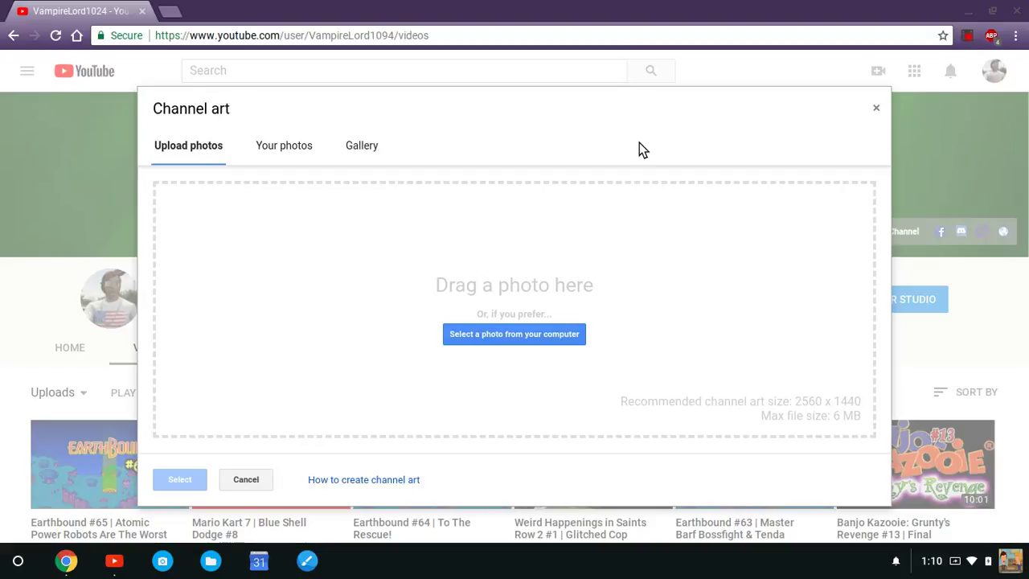
Step: Preview march2018.jpg from the 2018-03-01 album as channel art across devices, inspect its crop area, and cancel without applying it
click(526, 337)
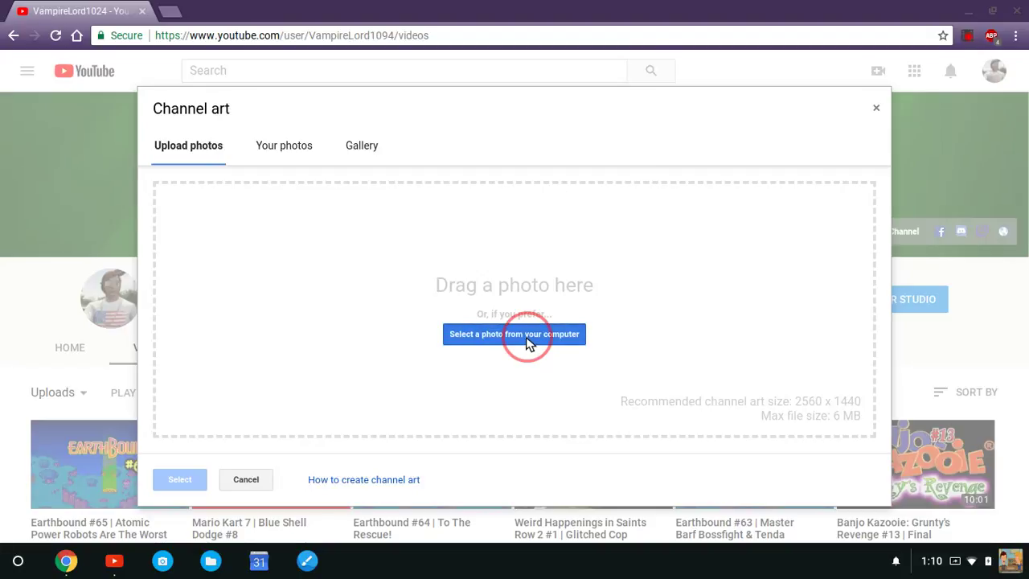
click(514, 206)
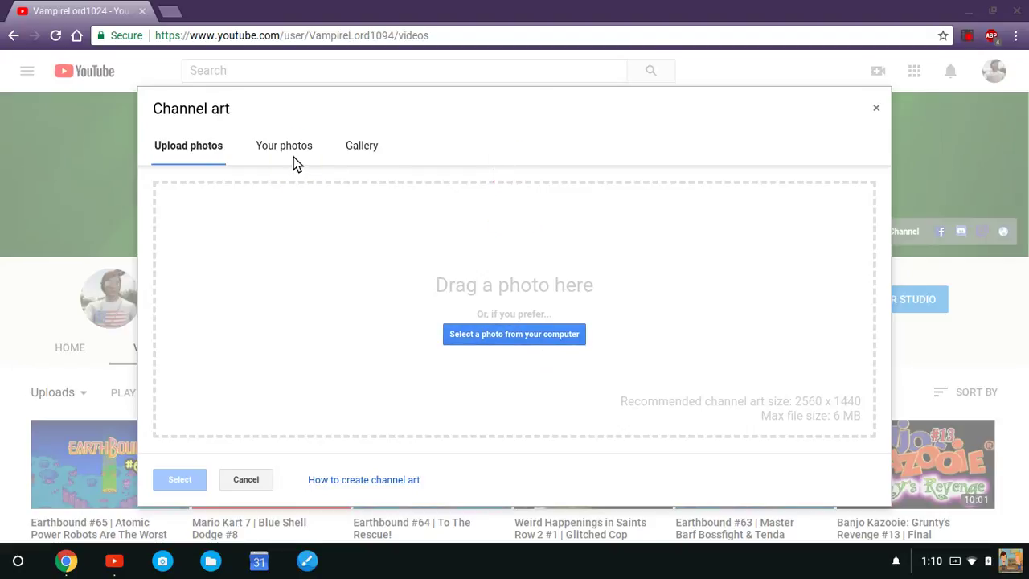
click(297, 149)
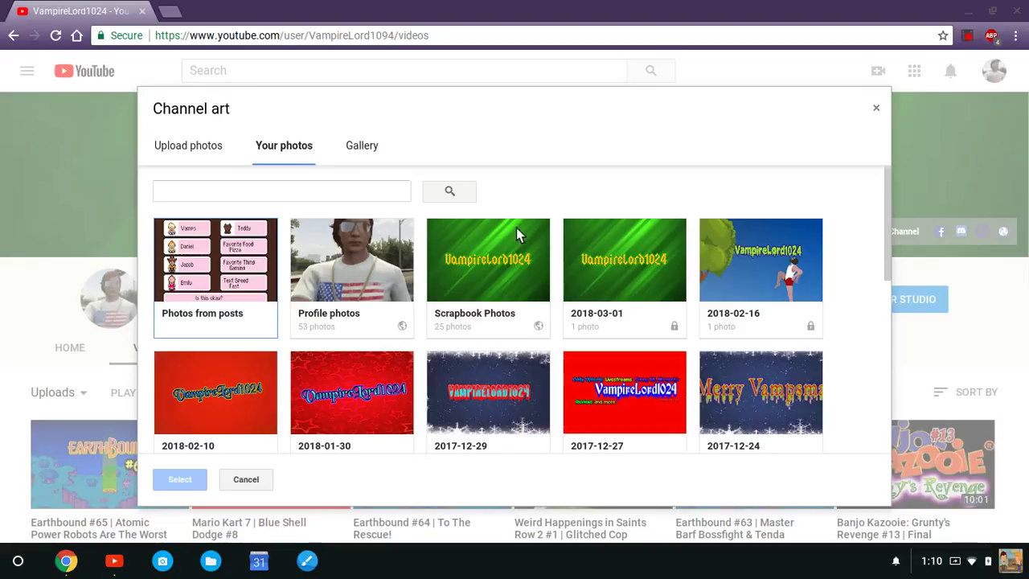
click(643, 267)
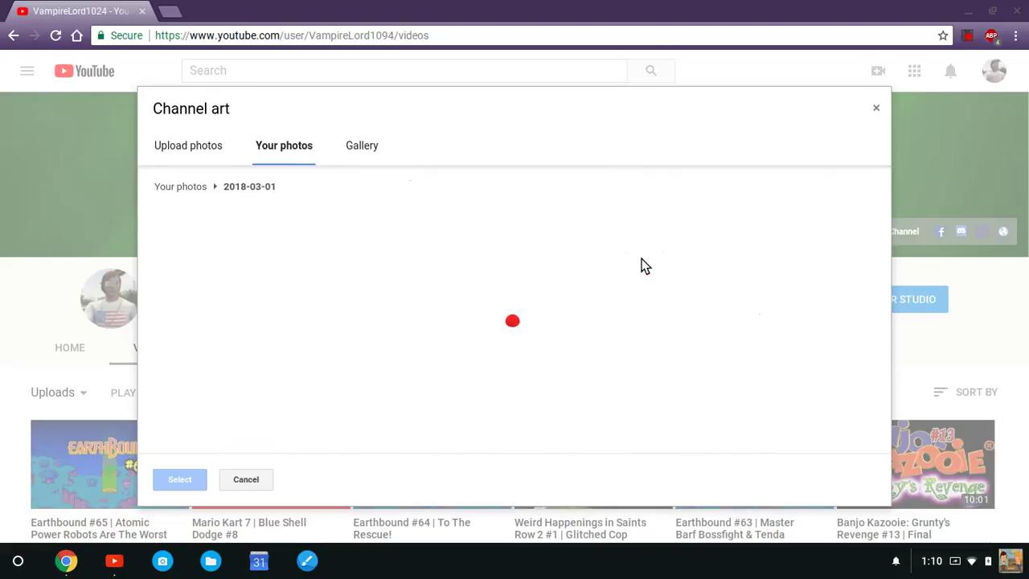
click(205, 249)
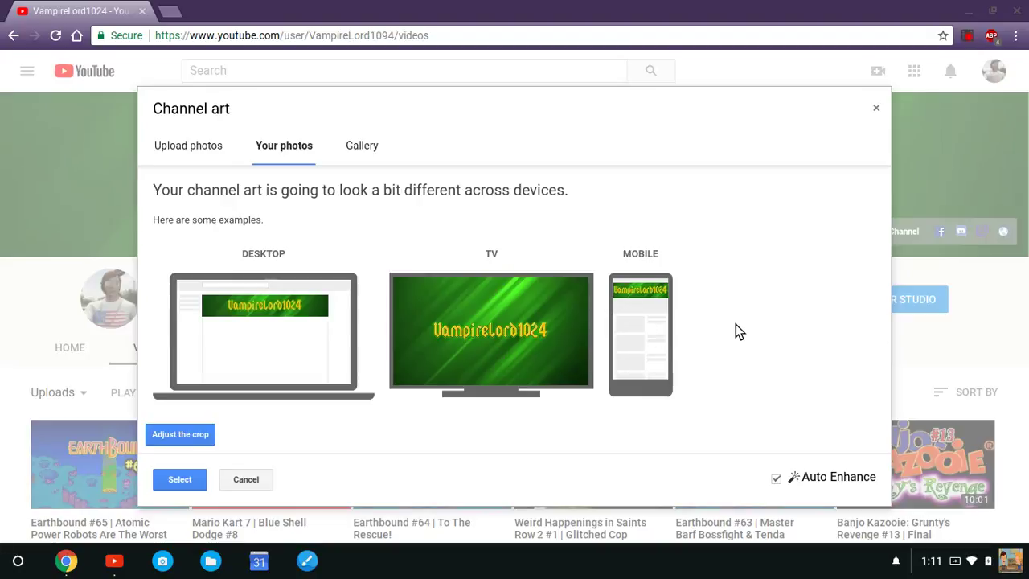
click(201, 434)
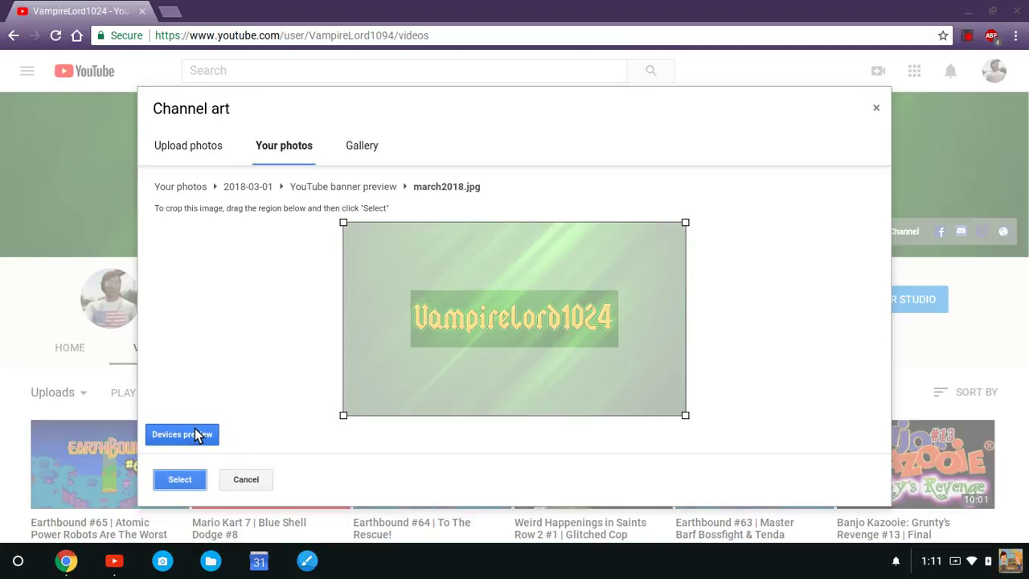
click(246, 479)
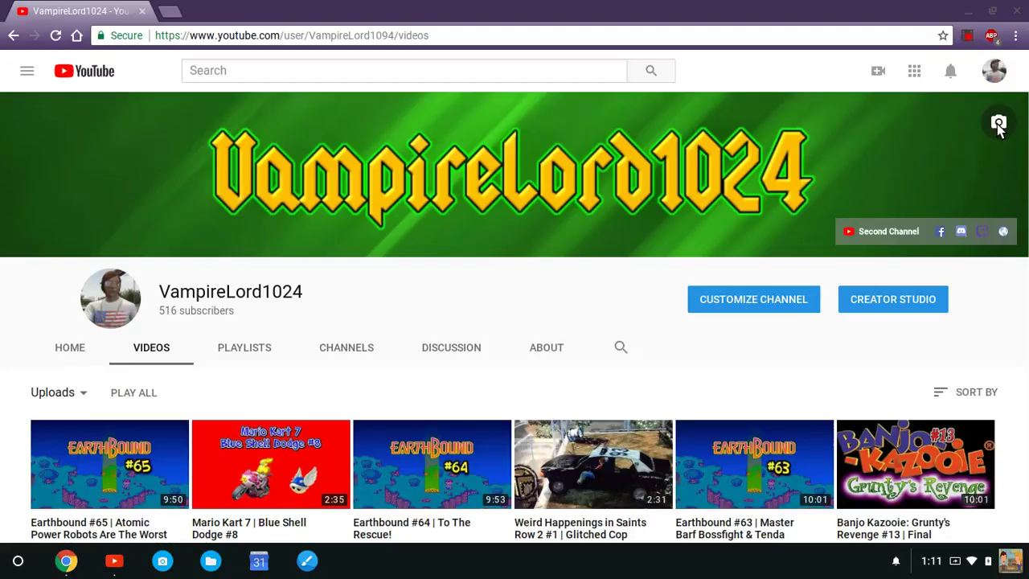
Step: Reopen the channel art chooser, review the desktop, TV and mobile previews of the 2018-03-01 album's banner, and close it
click(998, 124)
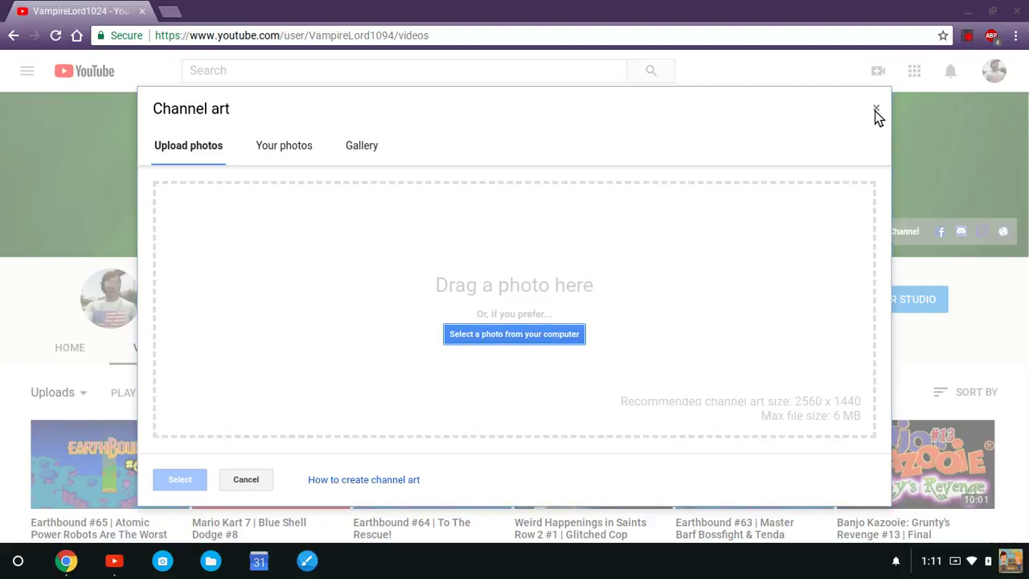
click(301, 152)
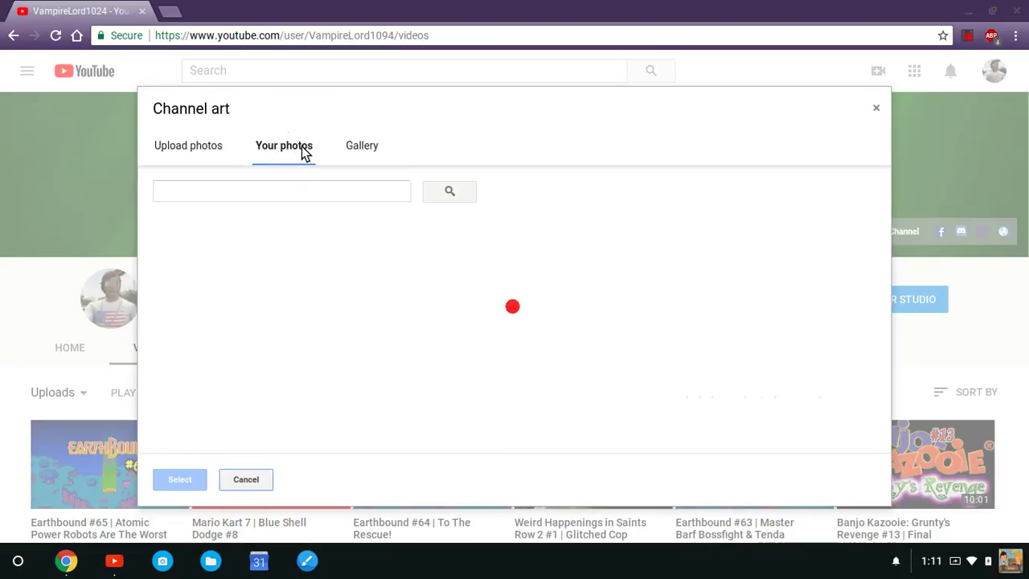
click(209, 155)
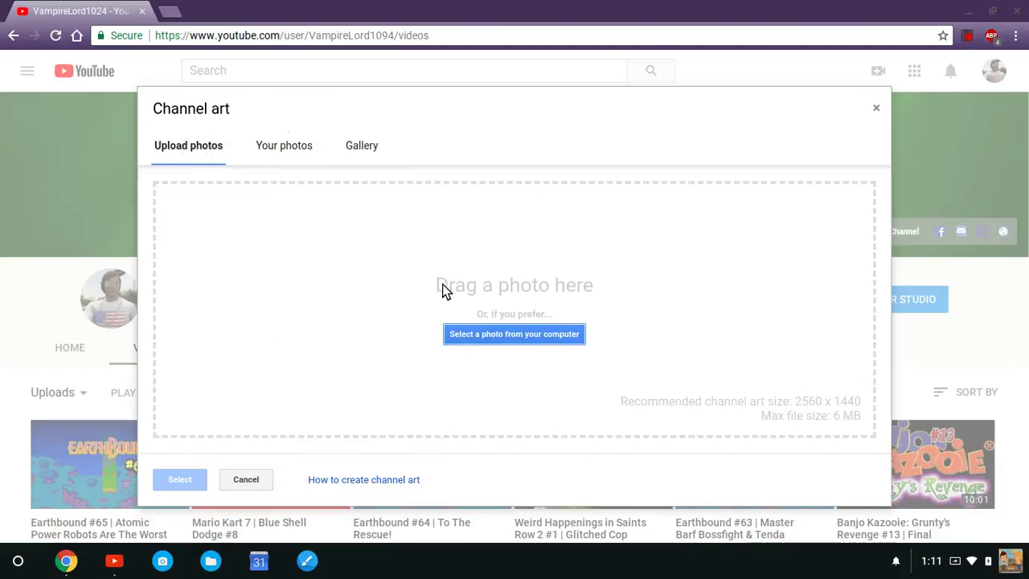
click(288, 152)
click(666, 271)
click(213, 242)
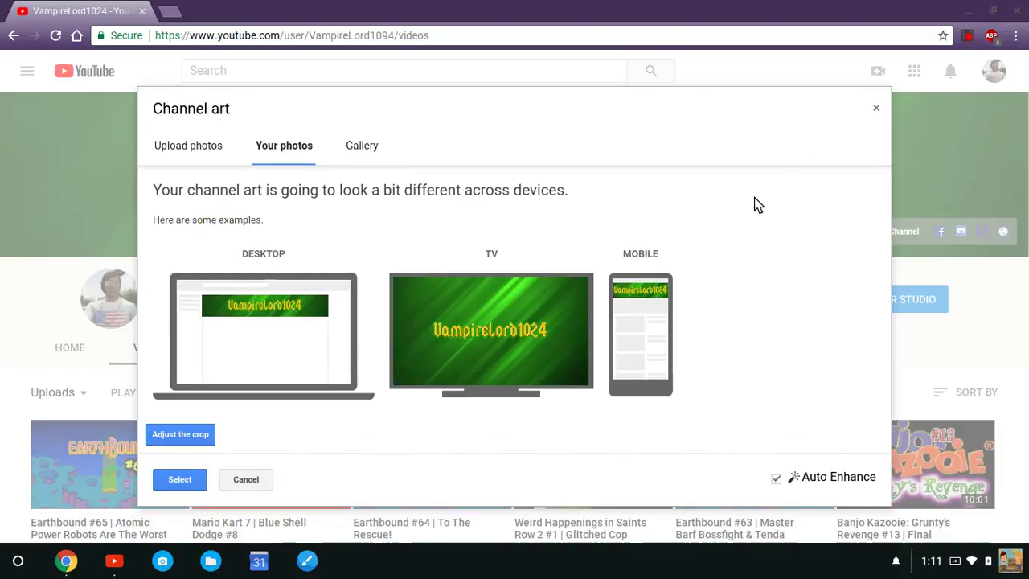
click(875, 108)
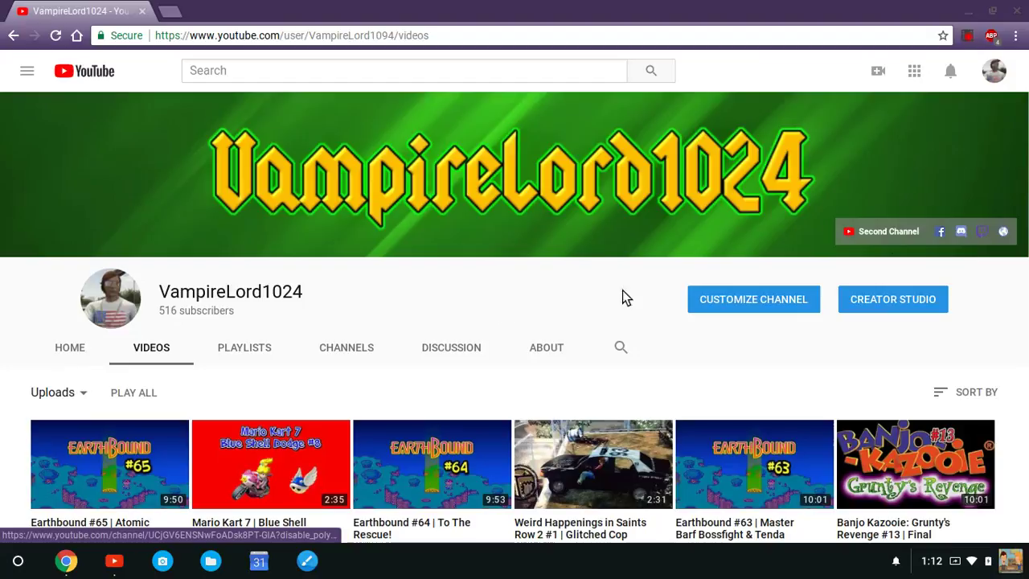
Step: Open the channel's About page and look through its description, details and list of links
click(557, 354)
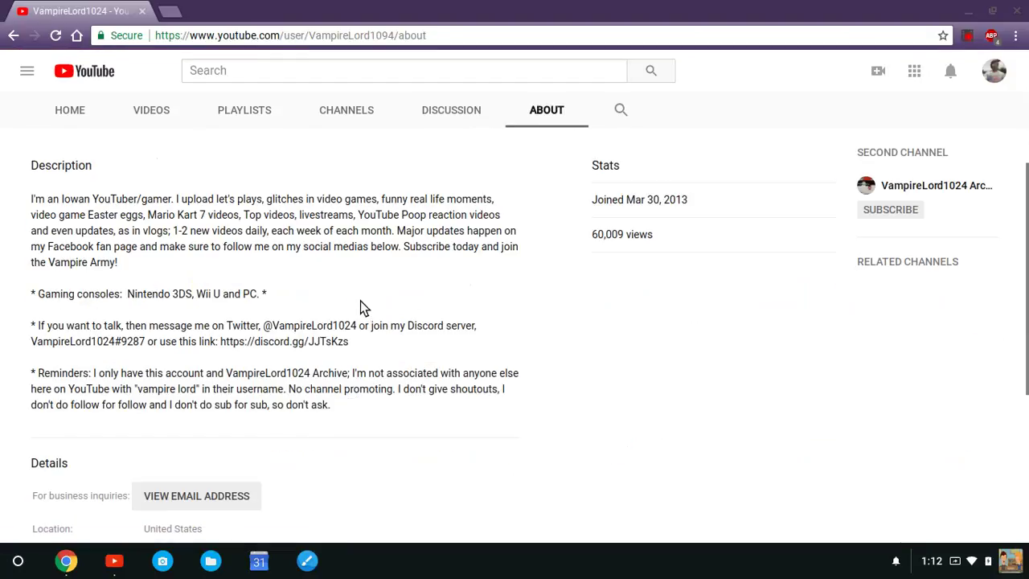
scroll(360, 301, up, 3)
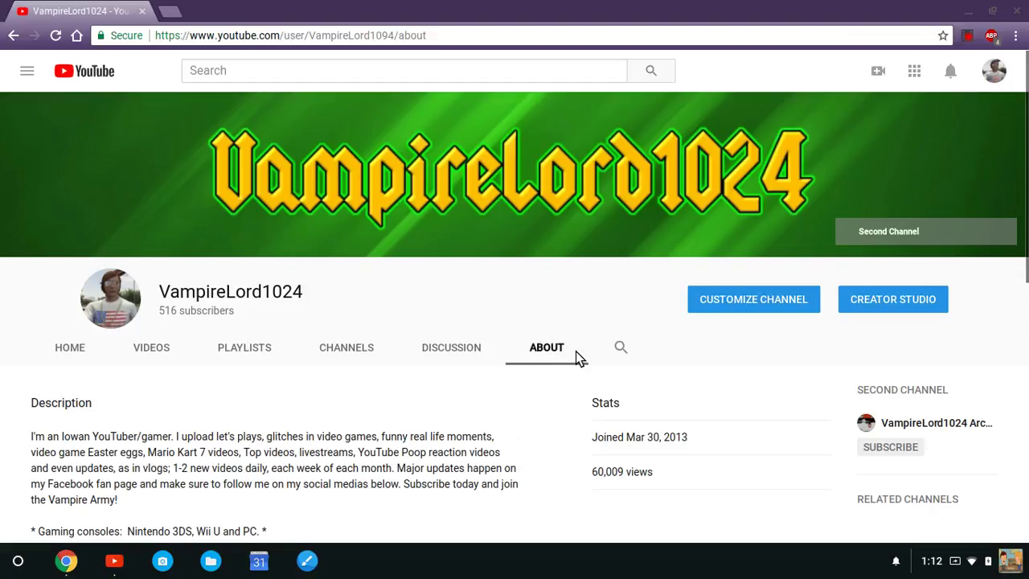
click(619, 348)
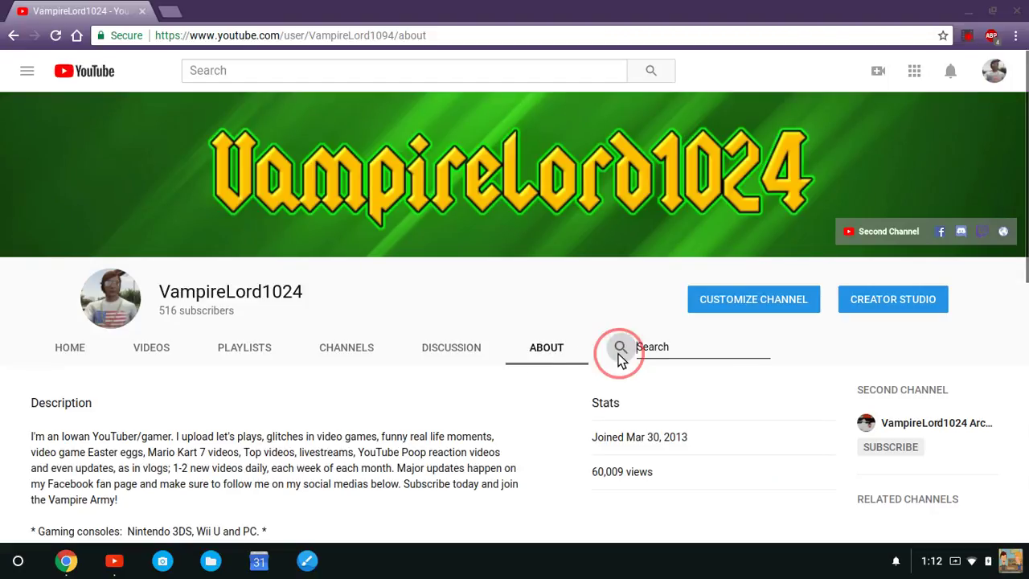
scroll(379, 371, down, 6)
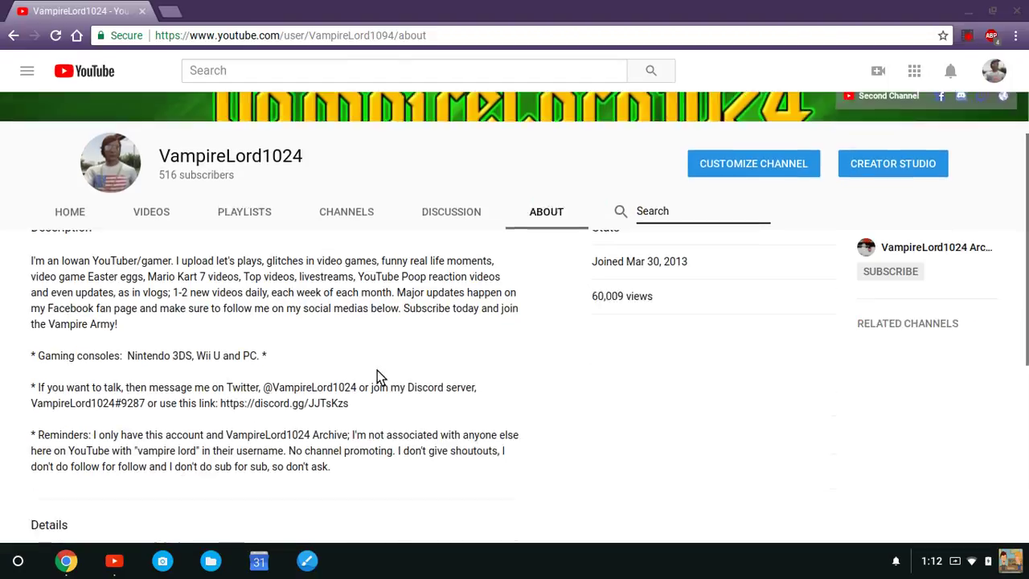
scroll(434, 374, down, 2)
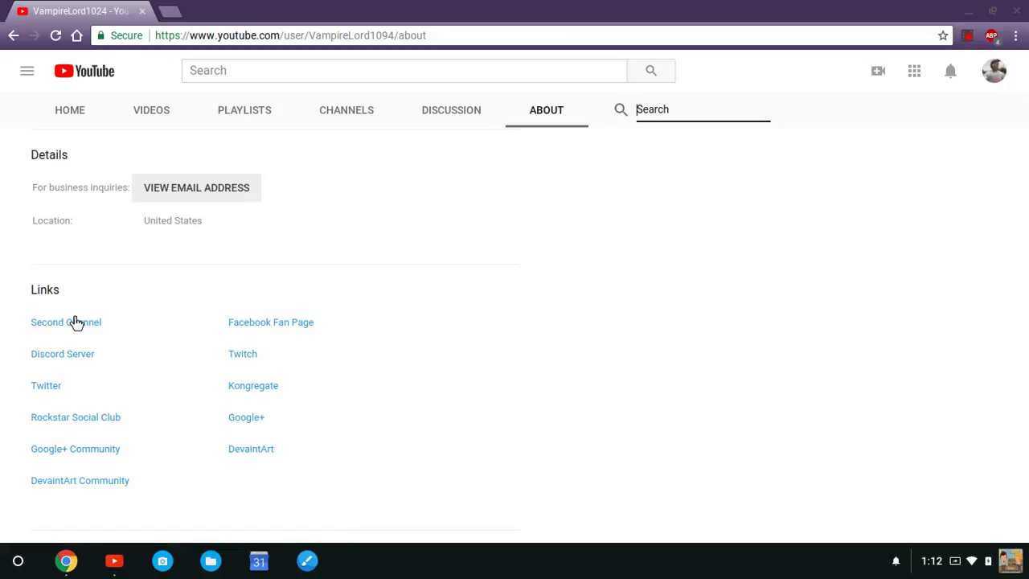
scroll(455, 326, up, 5)
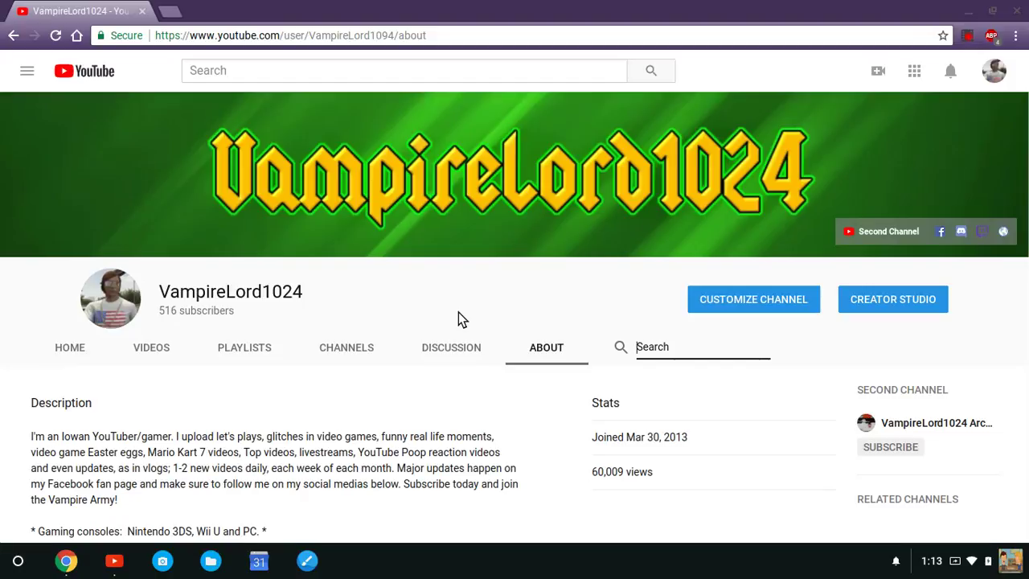
click(965, 36)
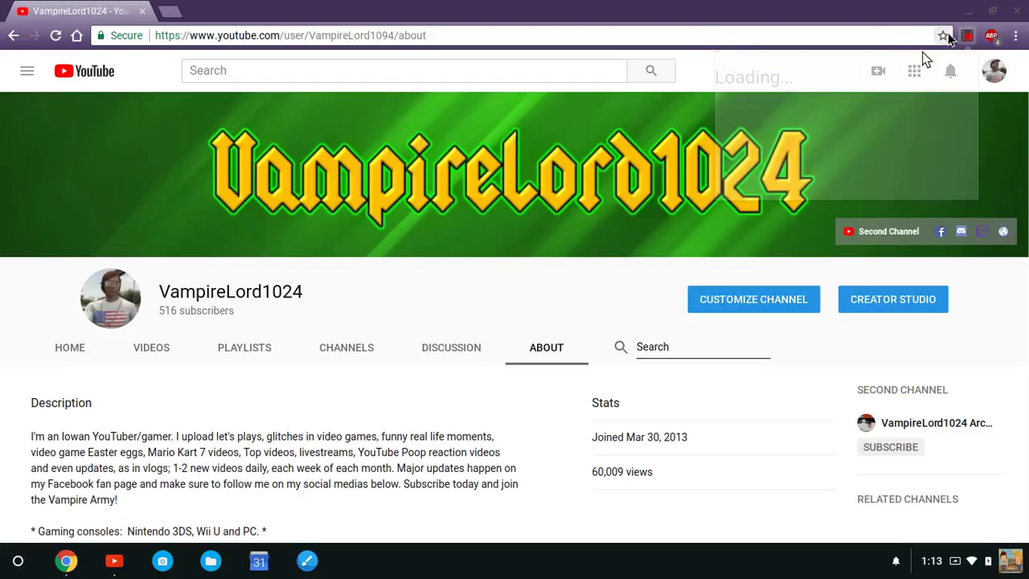